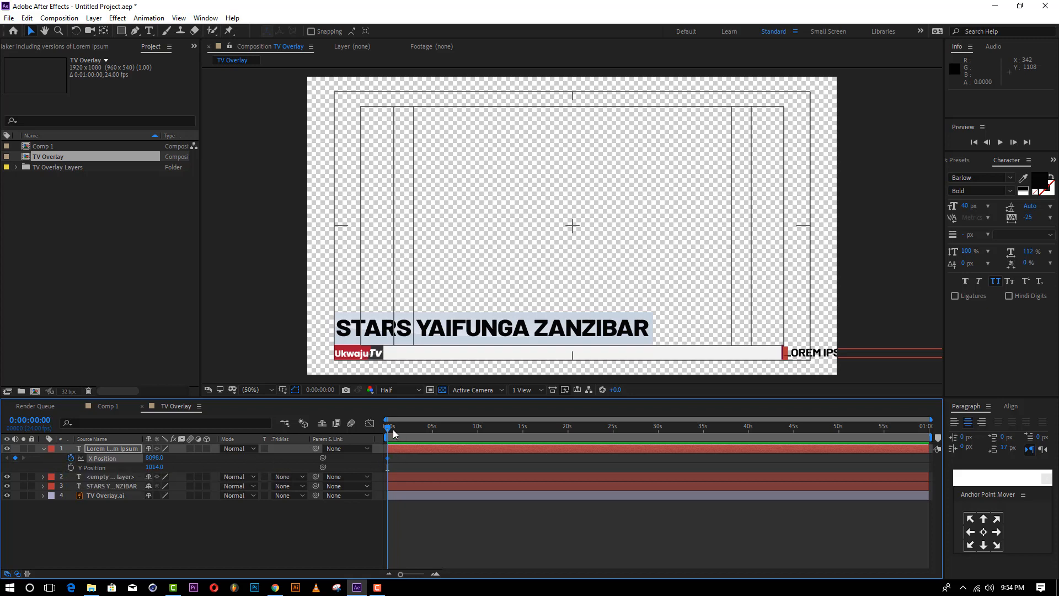
Step: Keyframe the Lorem Ipsum ticker text's X Position at the composition's end (0:00:59:23) to -6103, so it scrolls past the Ukwaju TV logo
left_click(387, 431)
left_click_drag(413, 434, 935, 409)
left_click_drag(151, 459, 354, 467)
mouse_move(145, 461)
left_mouse_down()
mouse_move(49, 464)
mouse_move(221, 465)
mouse_move(33, 465)
mouse_move(157, 457)
left_mouse_up()
scroll(671, 261, "down", 6)
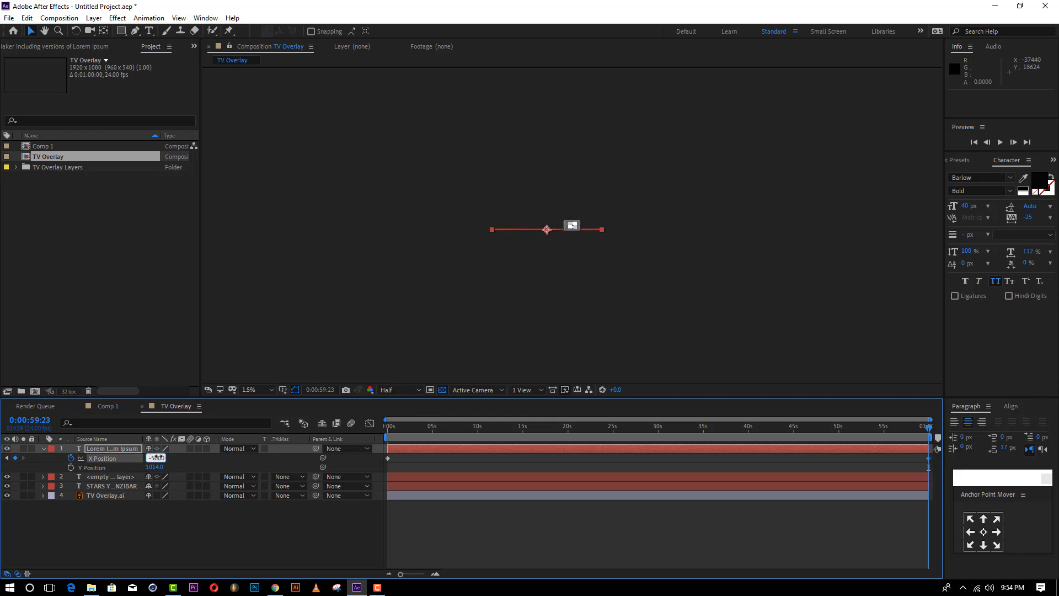
key("Return")
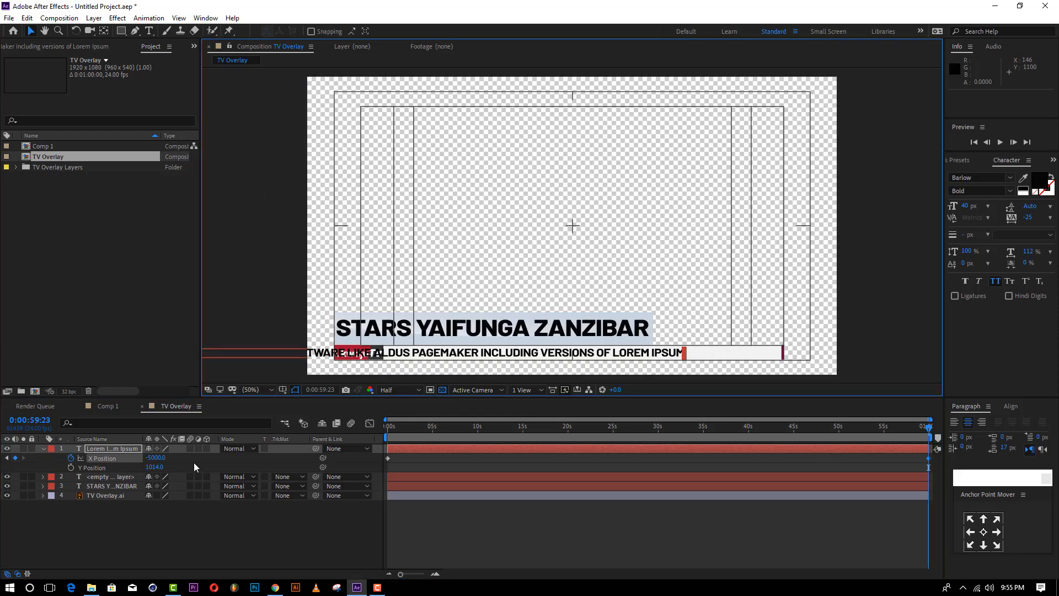
left_click_drag(149, 459, 56, 485)
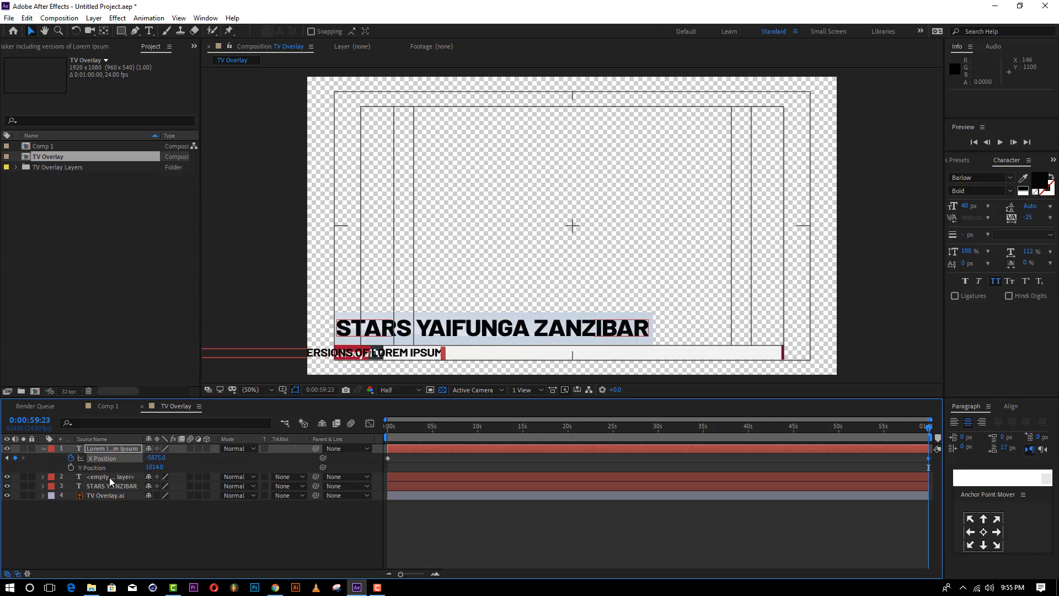
mouse_move(147, 458)
left_mouse_down()
mouse_move(168, 460)
mouse_move(153, 457)
left_mouse_up()
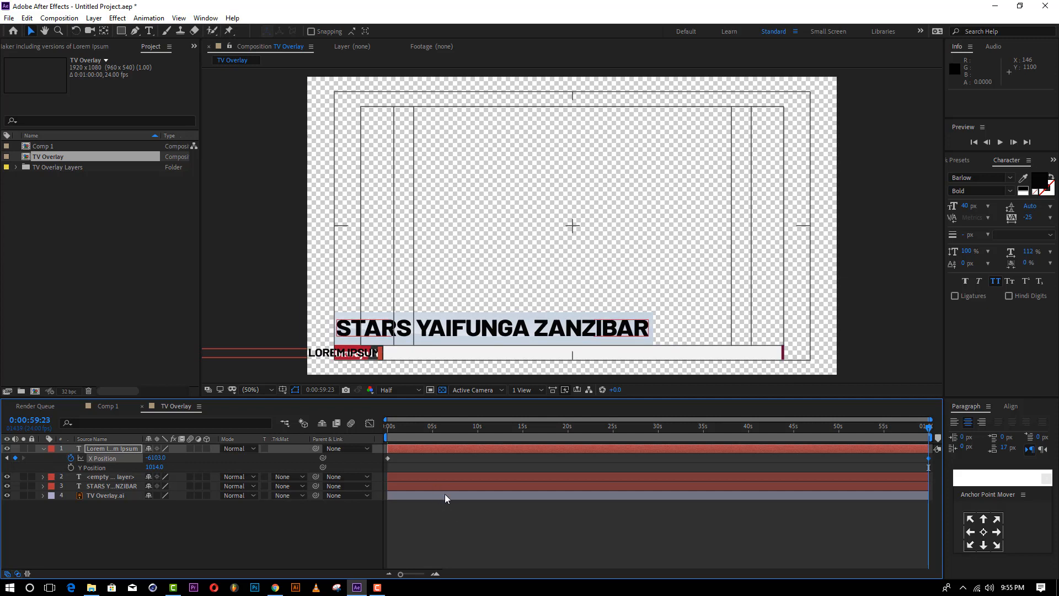
Step: Play the ticker scroll from the composition's start and scrub through to its last frame
left_click(412, 518)
key("Home")
key("space")
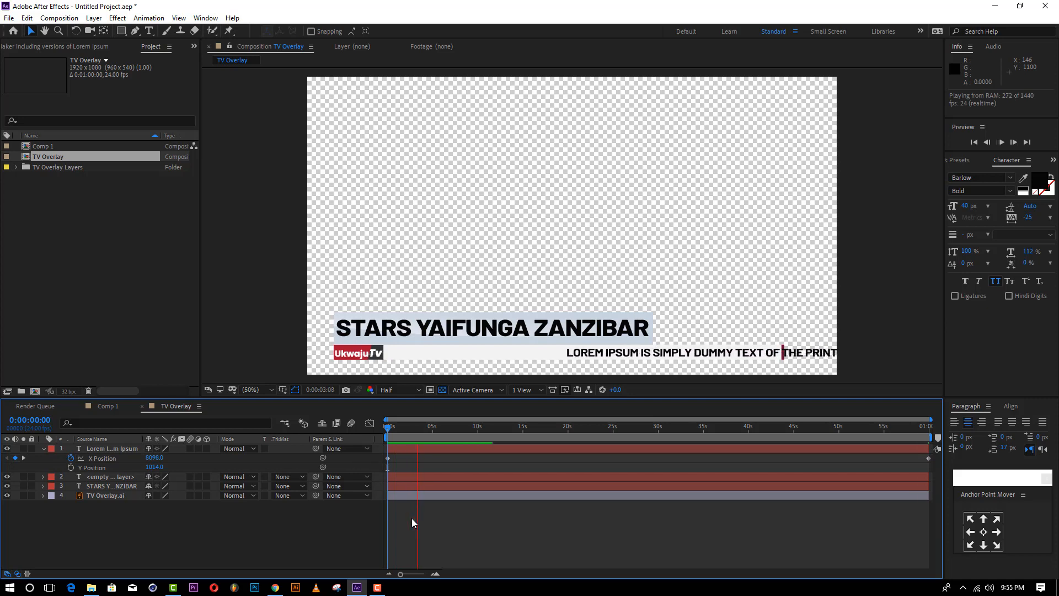
left_click_drag(433, 427, 949, 419)
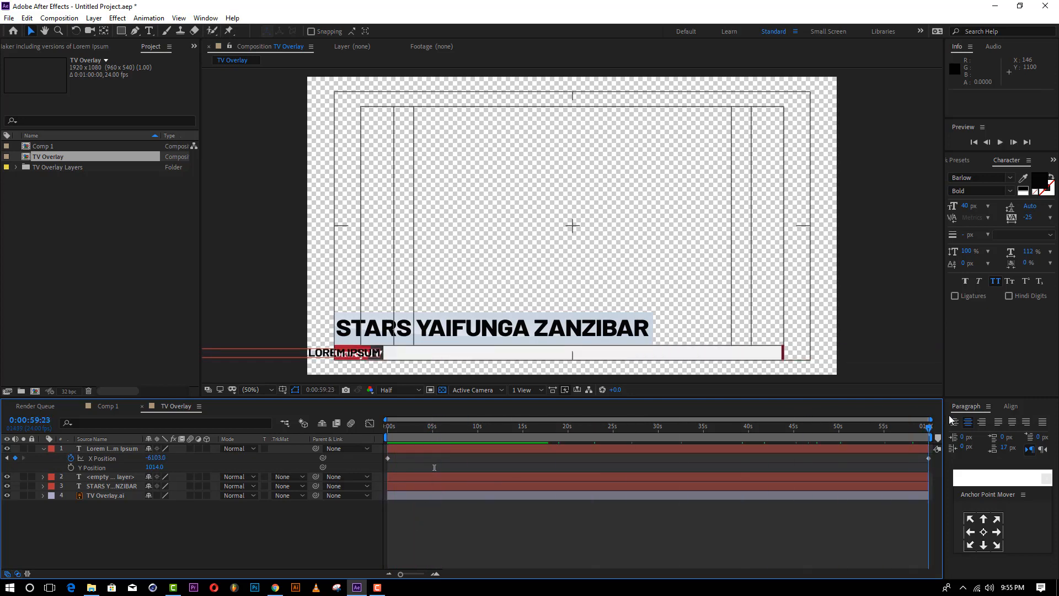
Step: Set the TV Overlay composition's duration to 0:01:30:00 and show the whole duration in the timeline
left_click(59, 18)
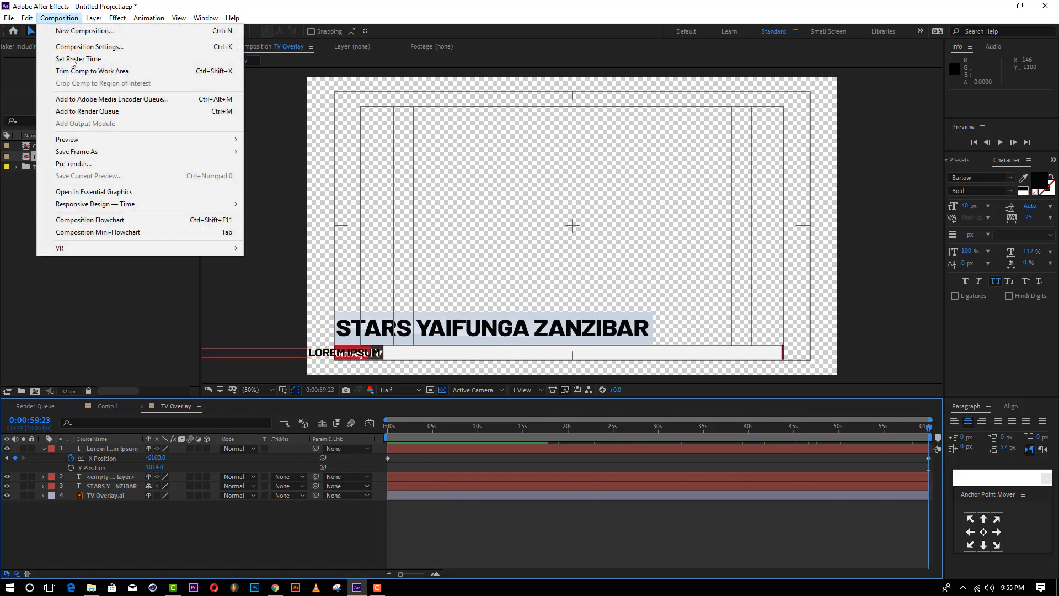
left_click(77, 45)
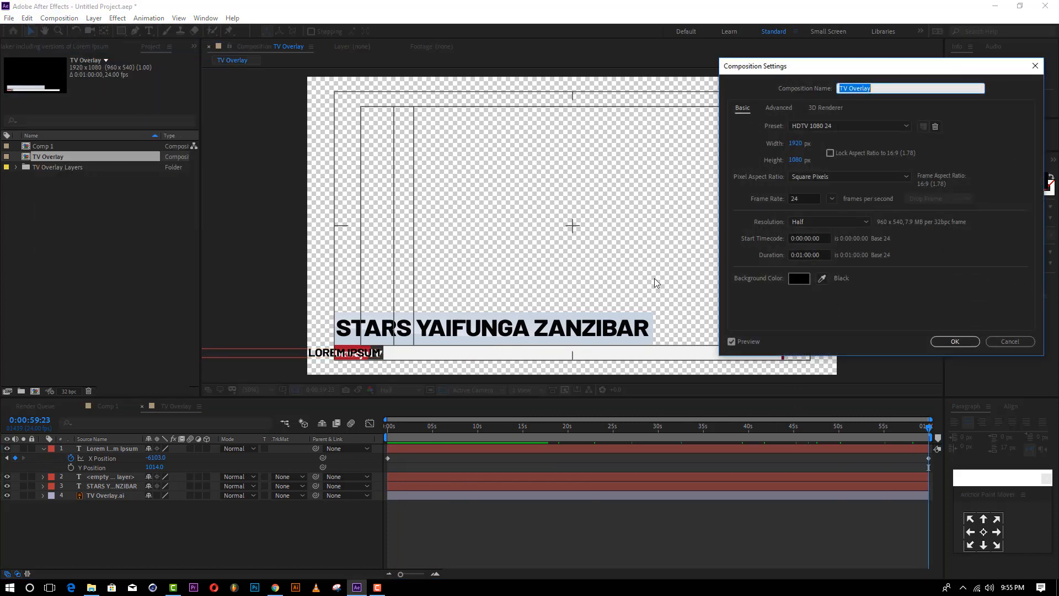
left_click(807, 255)
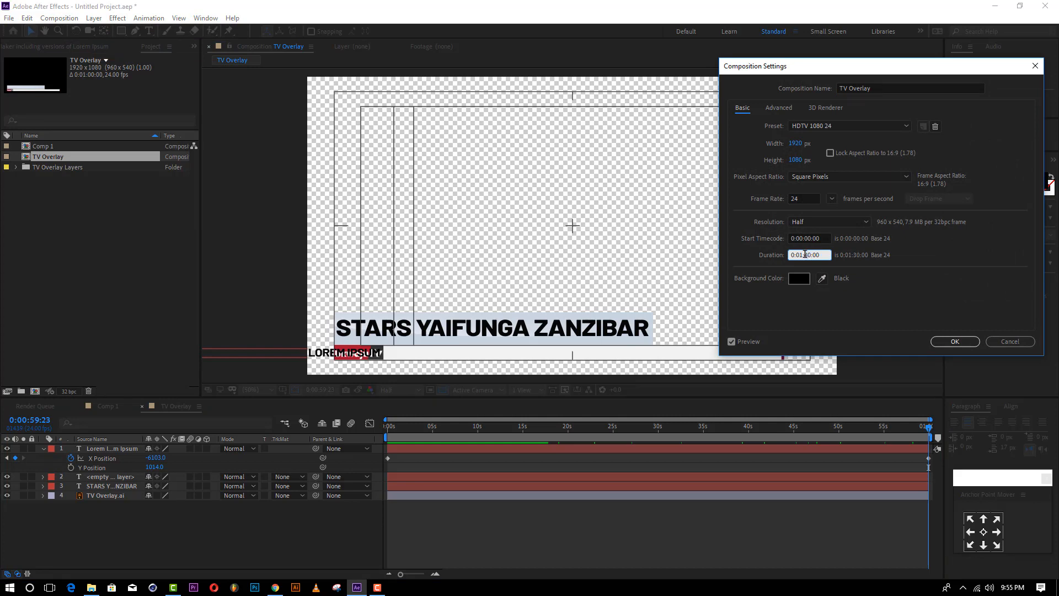
left_click(968, 342)
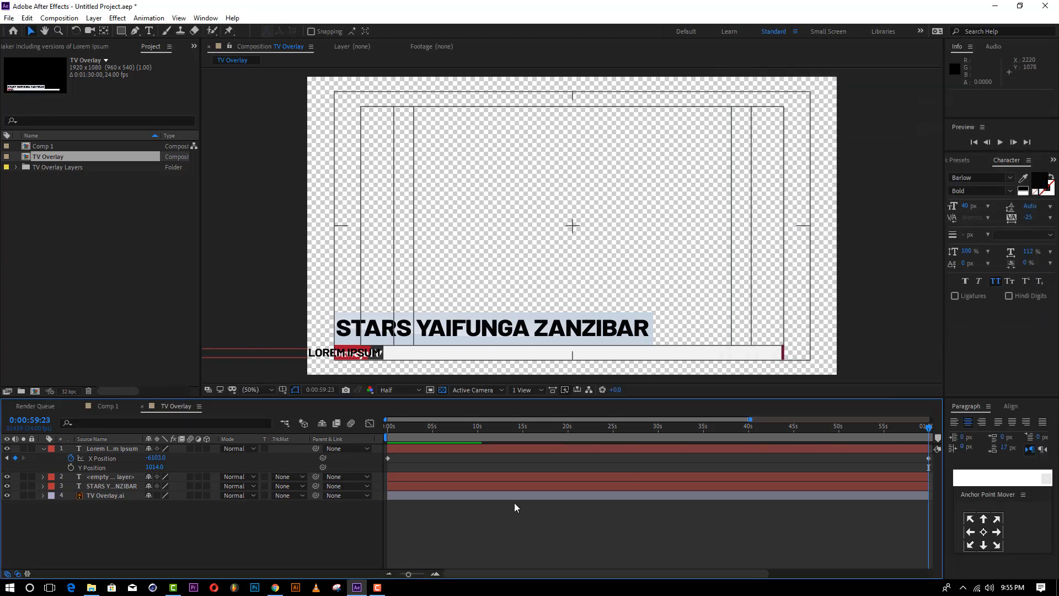
left_click_drag(405, 577, 384, 581)
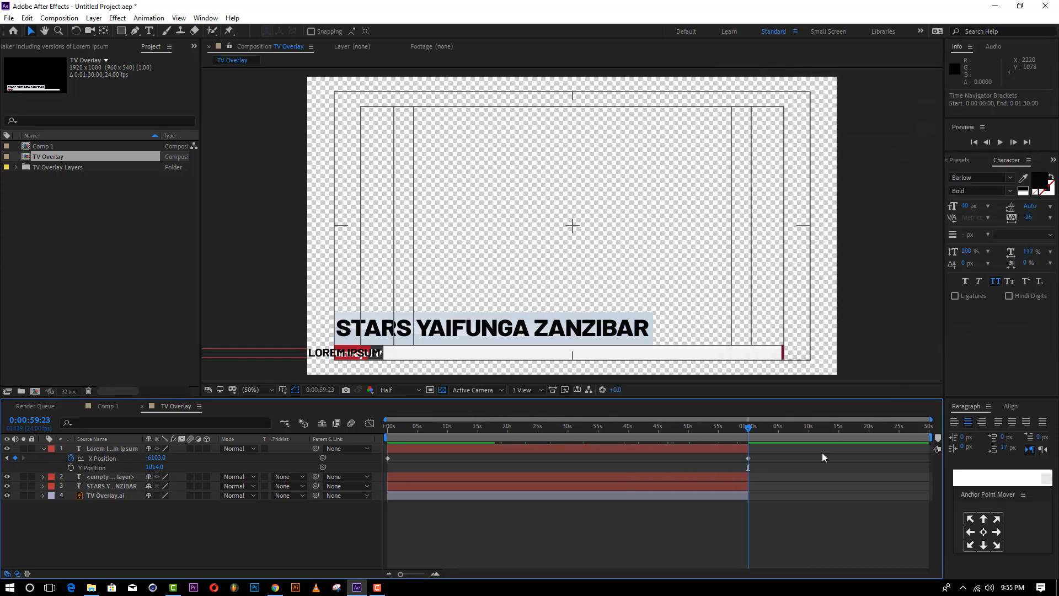
Step: Extend the out points of all four layers to the end of the 1:30 composition
mouse_move(97, 497)
left_mouse_down()
mouse_move(94, 445)
mouse_move(107, 496)
left_mouse_up()
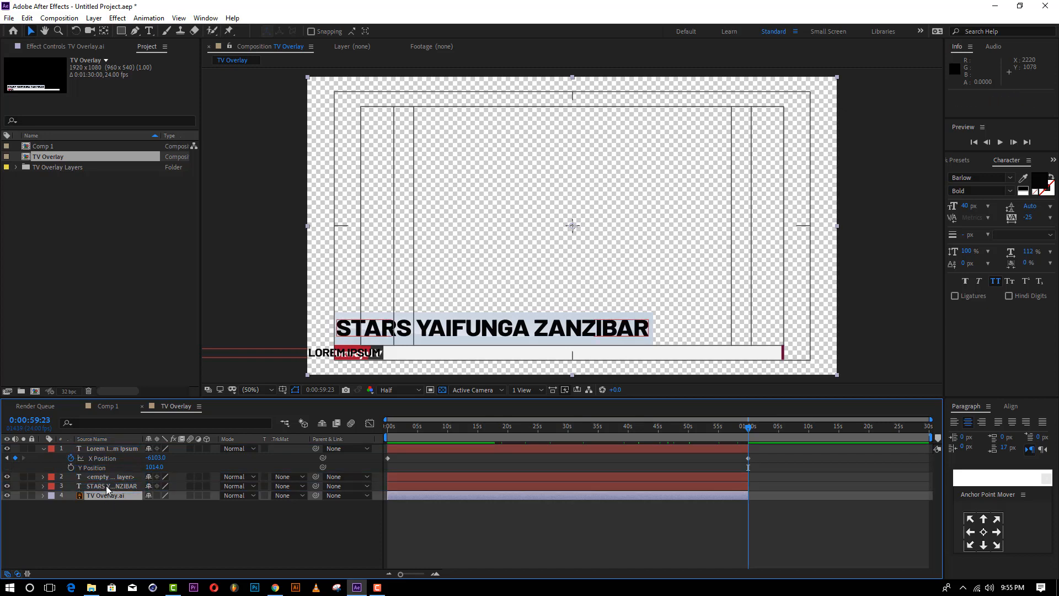
left_click(105, 485, "shift")
left_click(106, 477, "shift")
left_click(105, 448, "shift")
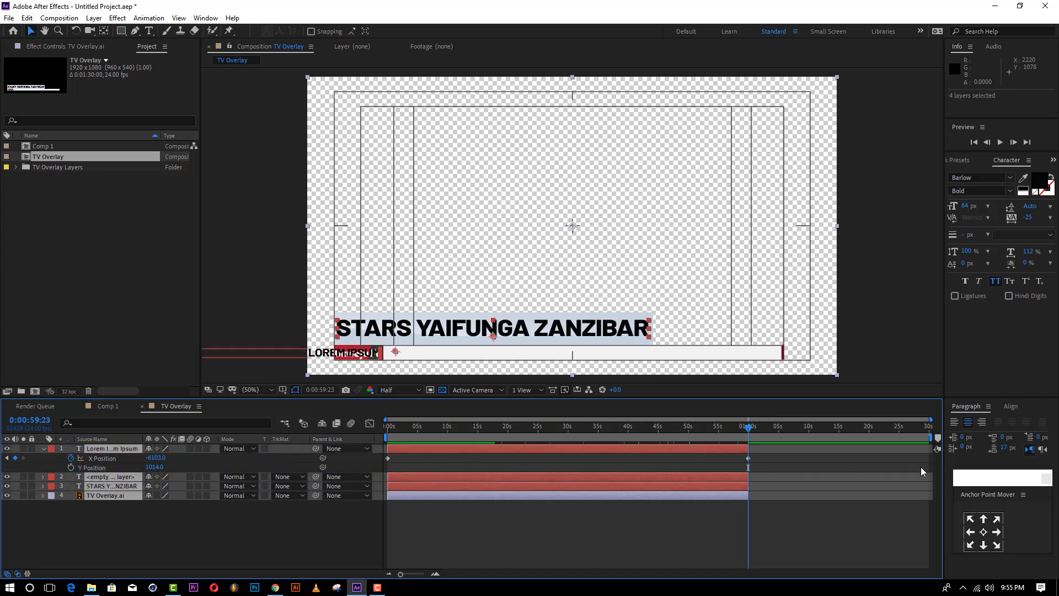
left_click_drag(748, 477, 928, 465)
left_click(886, 524)
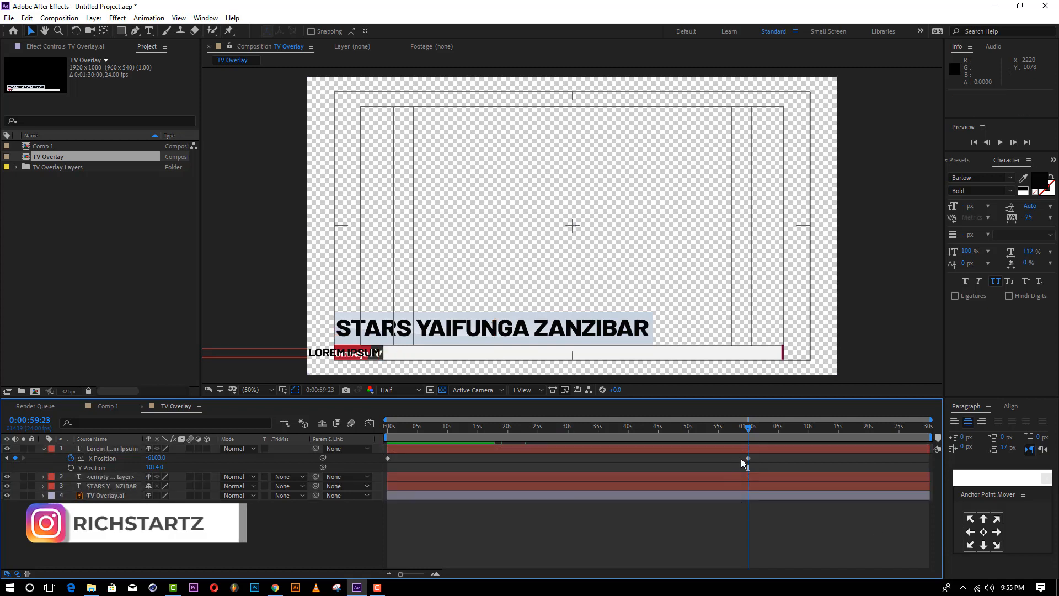
Step: Move the ticker's last X Position keyframe to 0:01:29:16 and preview the slower scroll from the start
left_click_drag(748, 459, 926, 457)
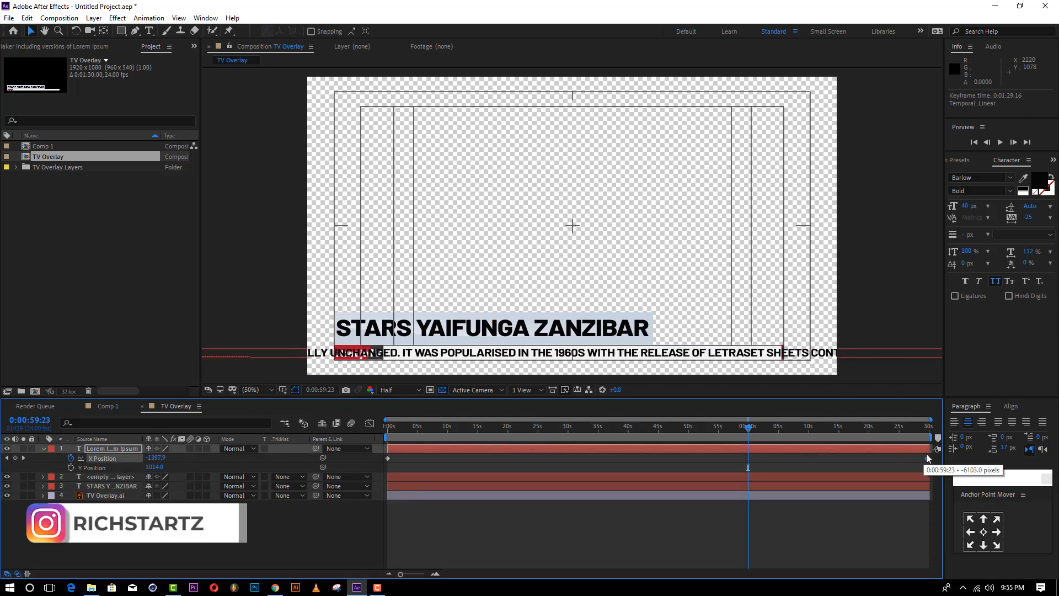
key("Home")
key("space")
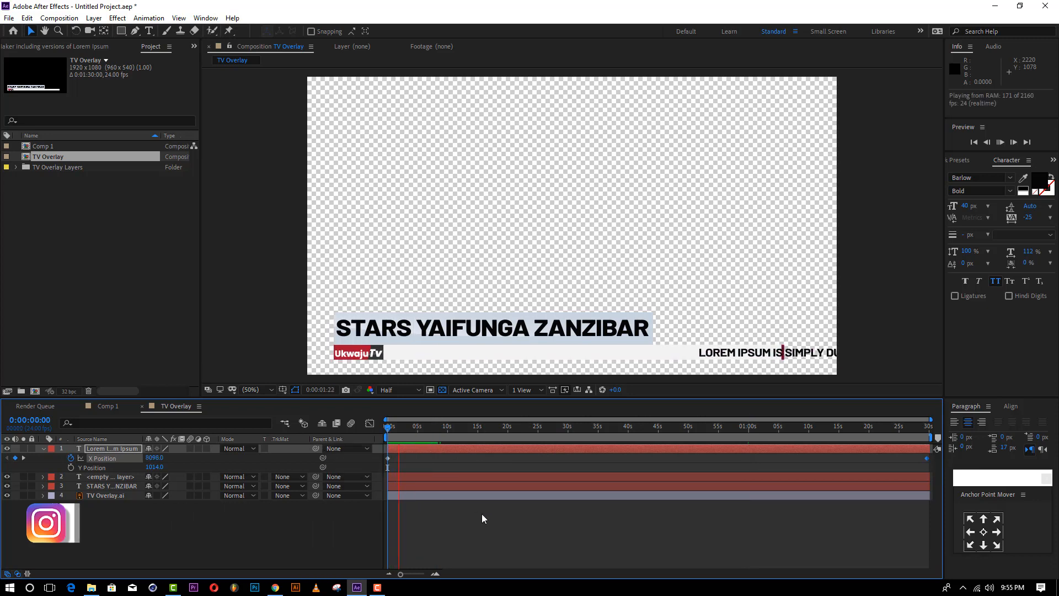
key("space")
left_click_drag(521, 423, 420, 467)
key("Home")
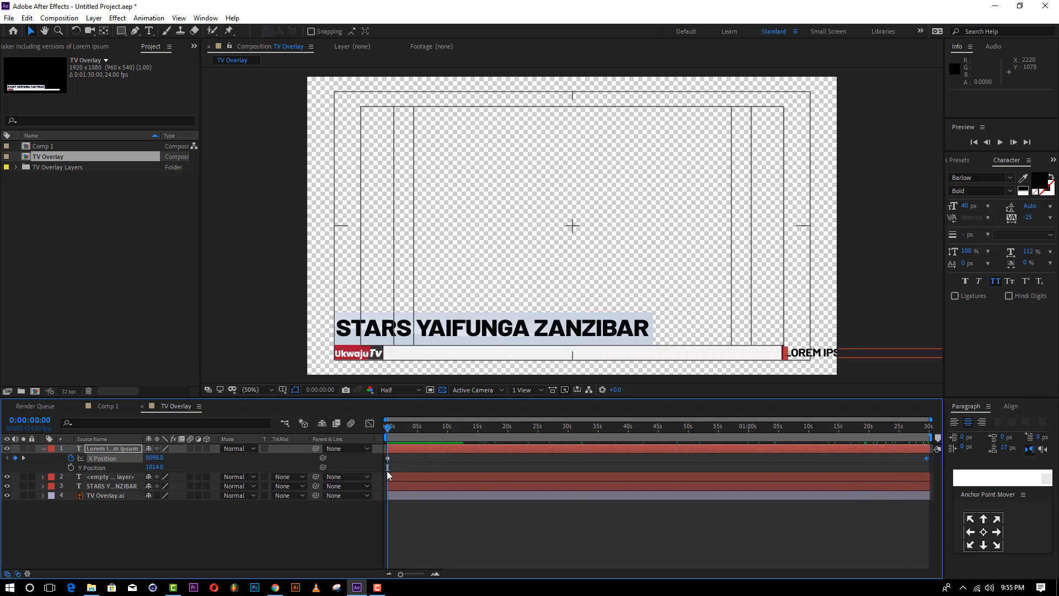
Step: Apply Easy Ease to the ticker's first X Position keyframe and show its curve in the Graph Editor
left_click(389, 458)
right_click(388, 458)
mouse_move(488, 451)
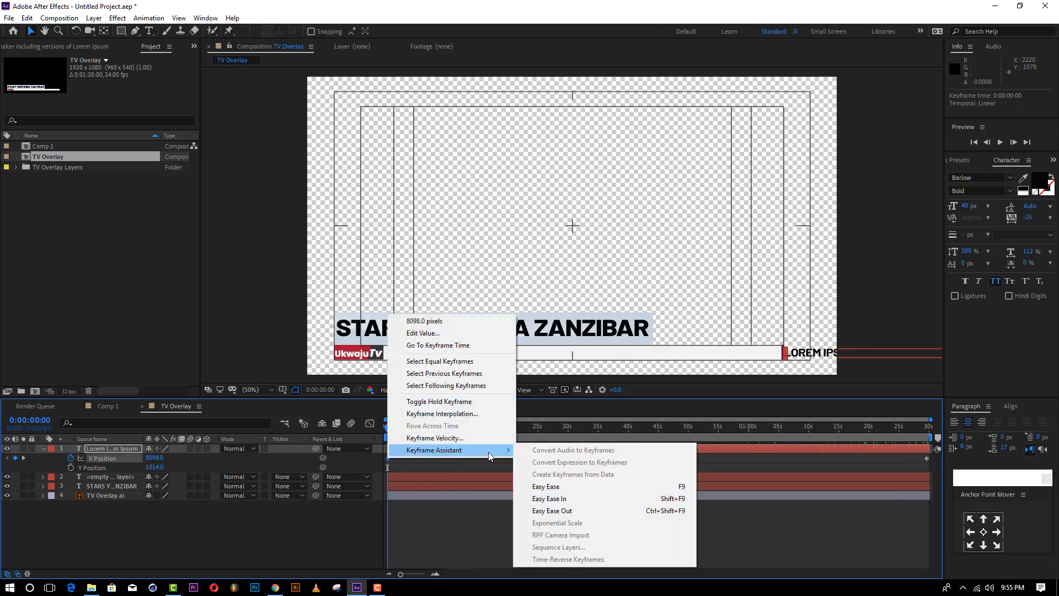
left_click(580, 485)
left_click(370, 423)
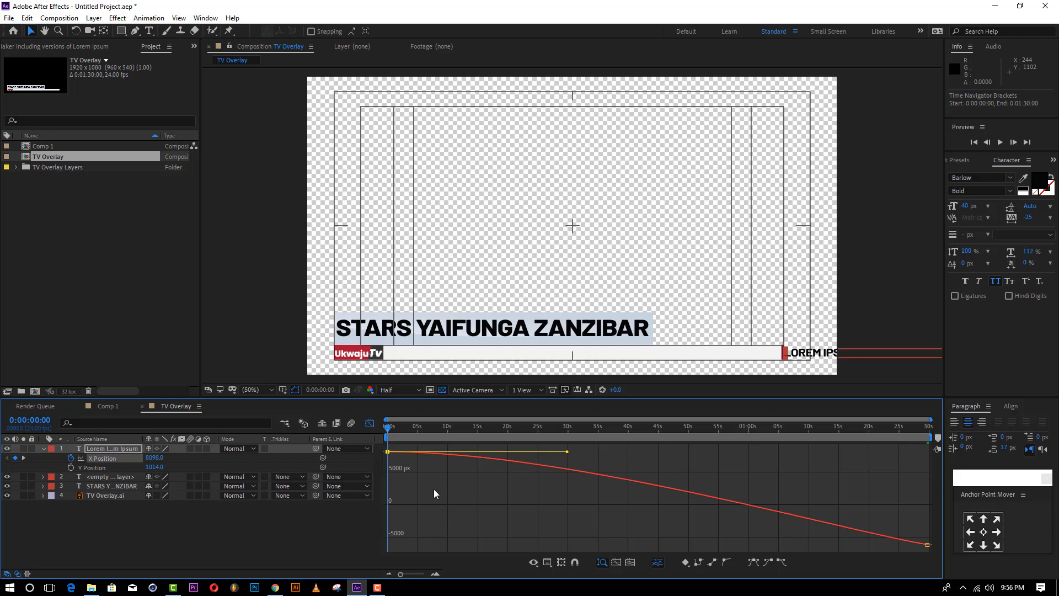
left_click(549, 567)
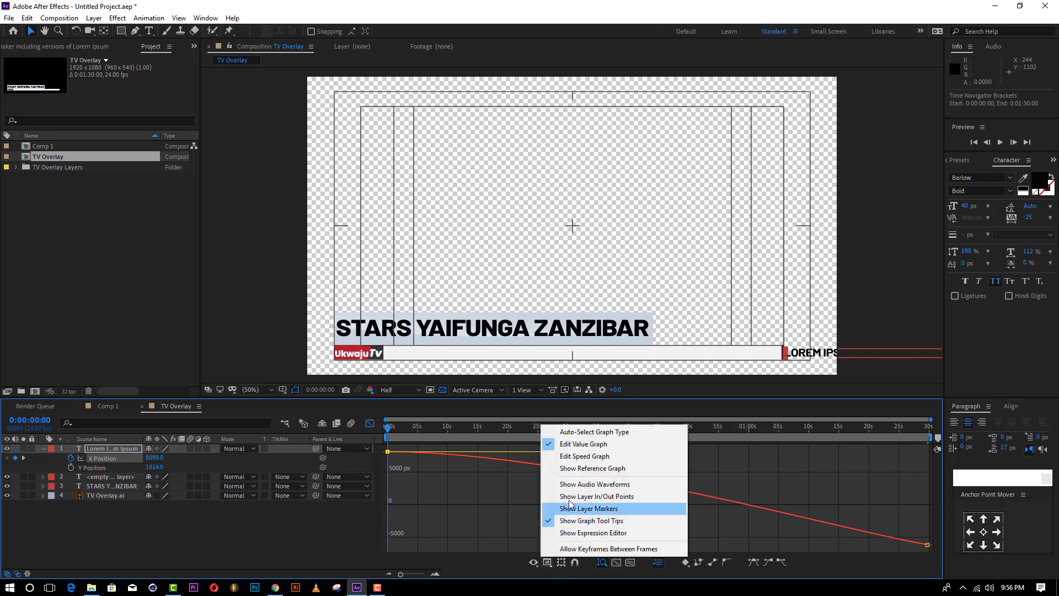
left_click(584, 456)
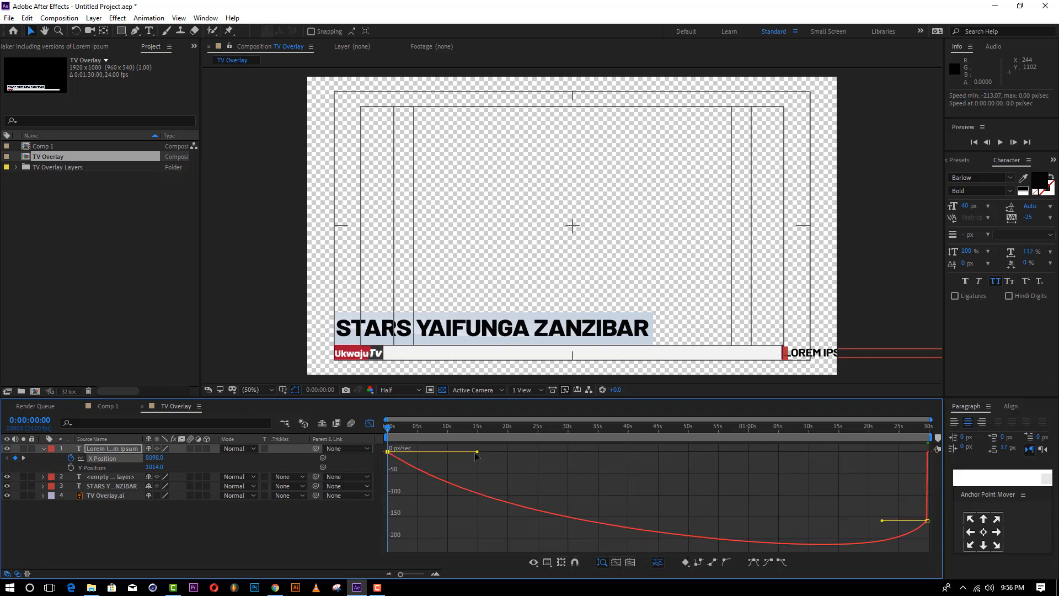
left_click(547, 563)
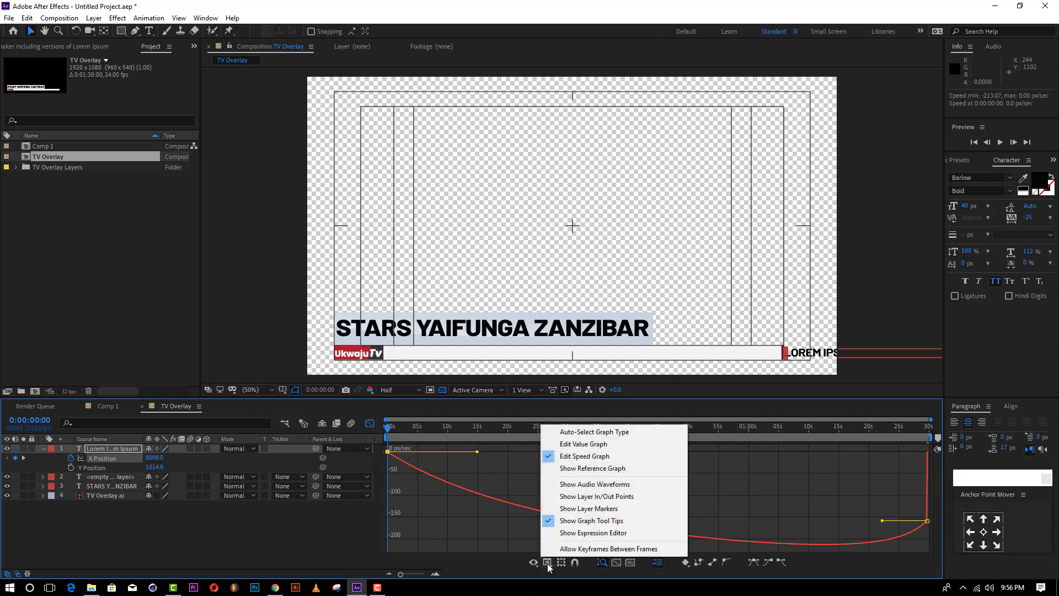
left_click(615, 445)
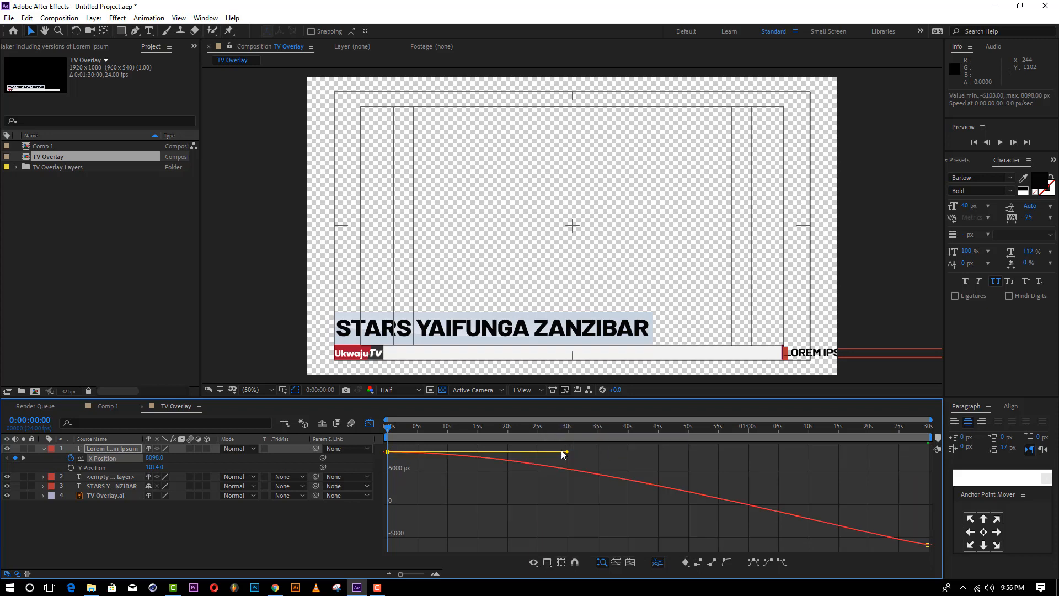
Step: Try pulling the first X Position keyframe's handle steeply down for a faster start, and preview the scroll
left_click_drag(568, 451, 395, 501)
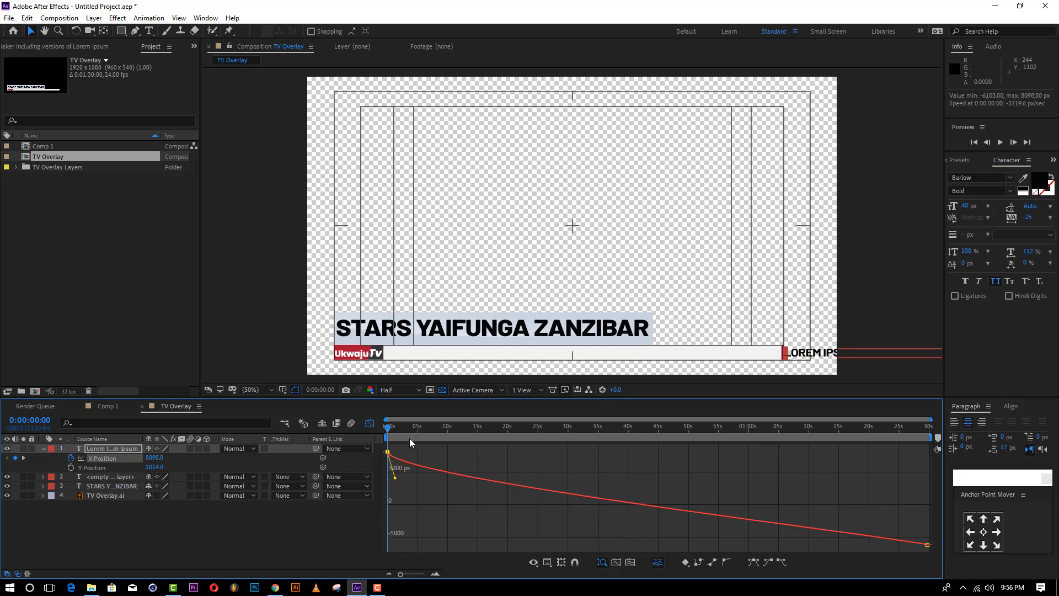
key("apostrophe")
key("space")
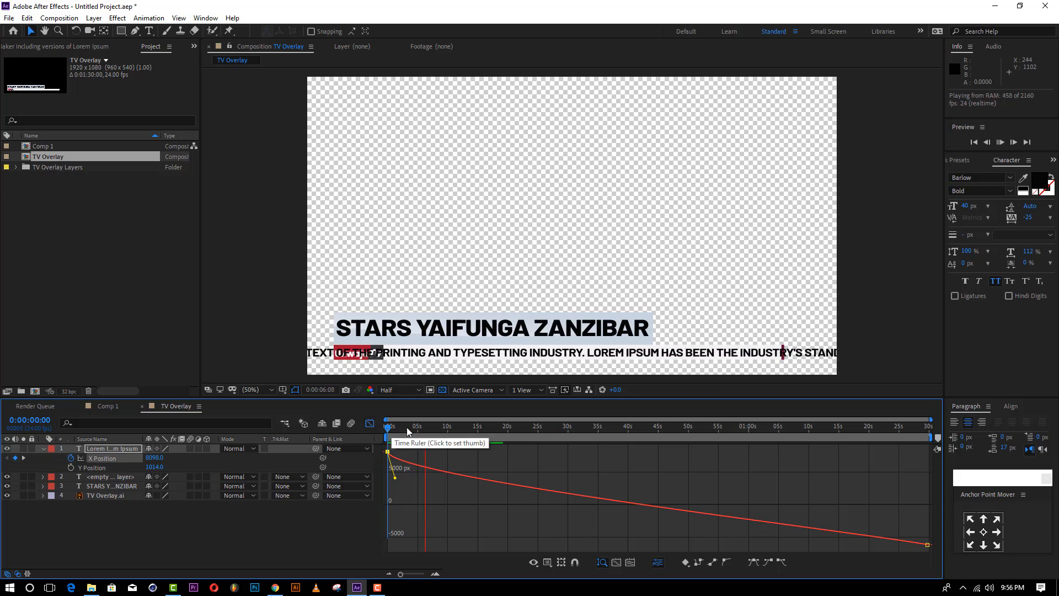
Step: Apply Easy Ease to the ticker's last X Position keyframe at 0:01:29:16 and reopen the Graph Editor
left_click(375, 426)
left_click_drag(399, 428, 1041, 438)
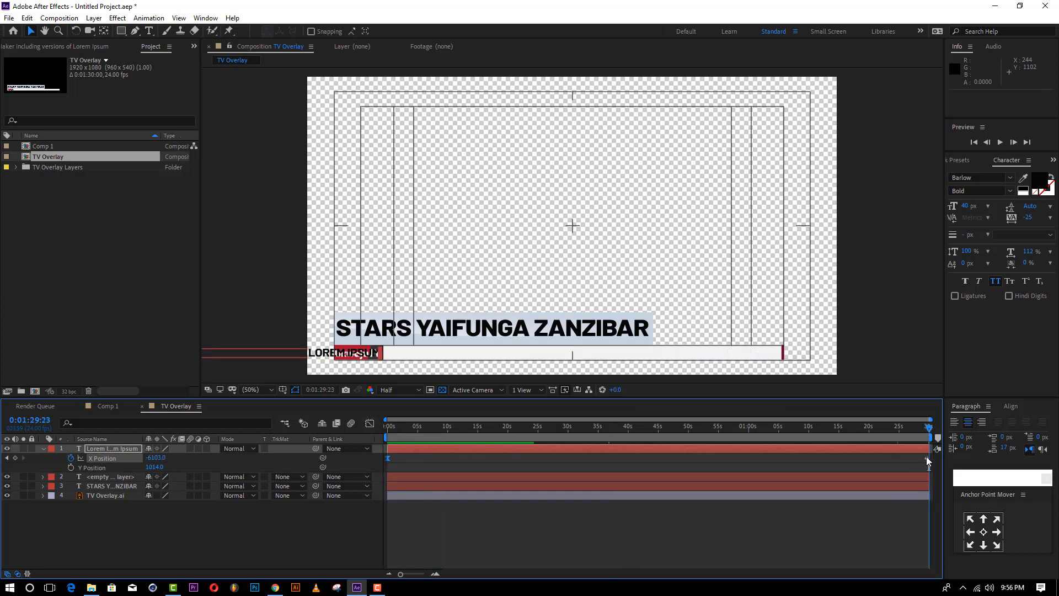
right_click(926, 458)
mouse_move(971, 448)
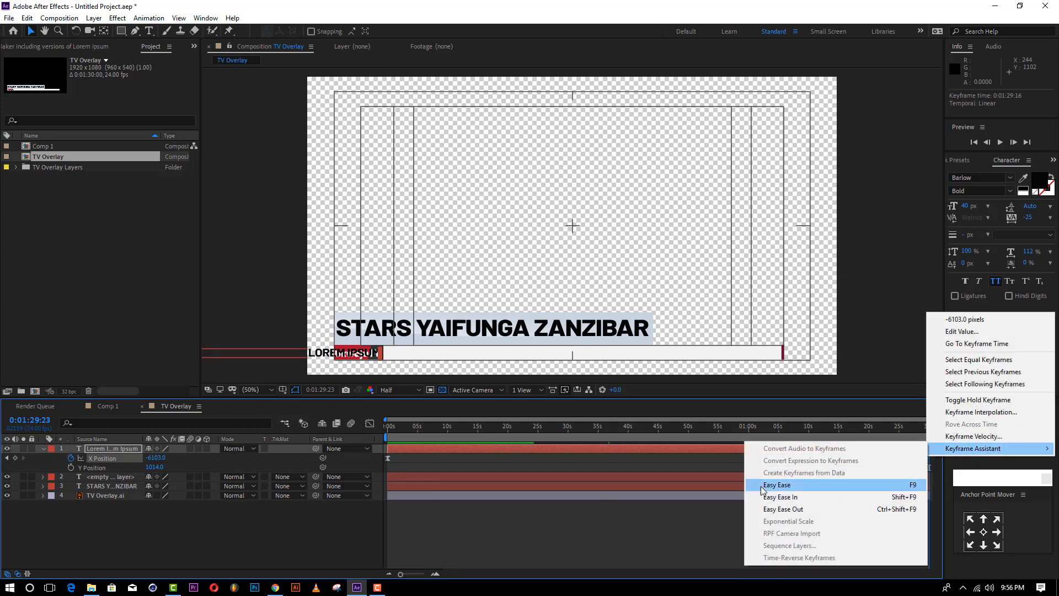
left_click(786, 483)
left_click(370, 423)
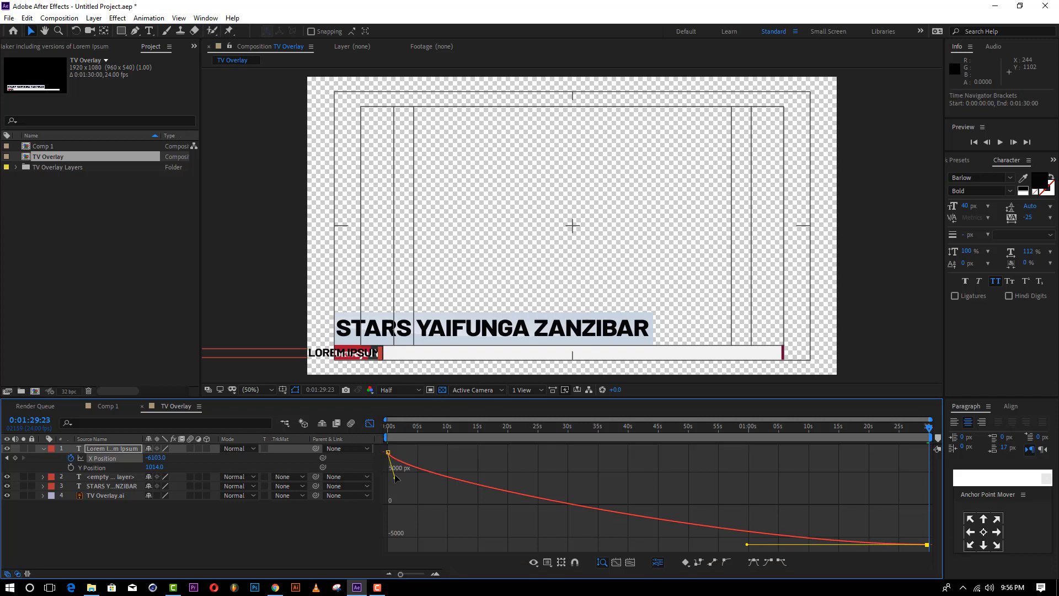
Step: Try a nearly vertical drop below -10000 px for the first keyframe's handle on the value graph and preview the scroll
left_click_drag(396, 481, 402, 545)
left_click(395, 428)
key("Home")
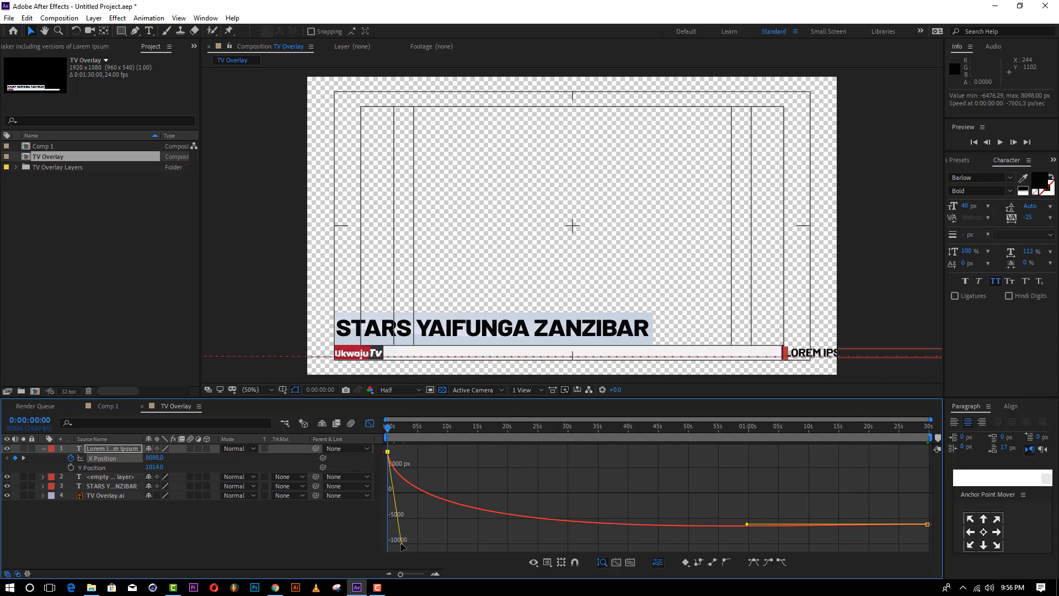
left_click_drag(402, 545, 391, 546)
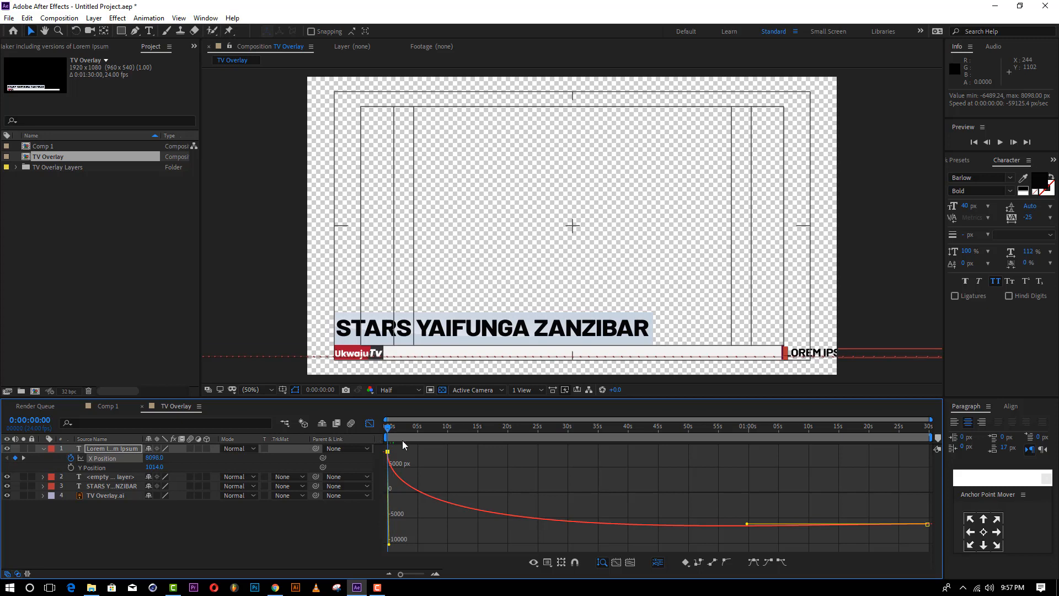
key("space")
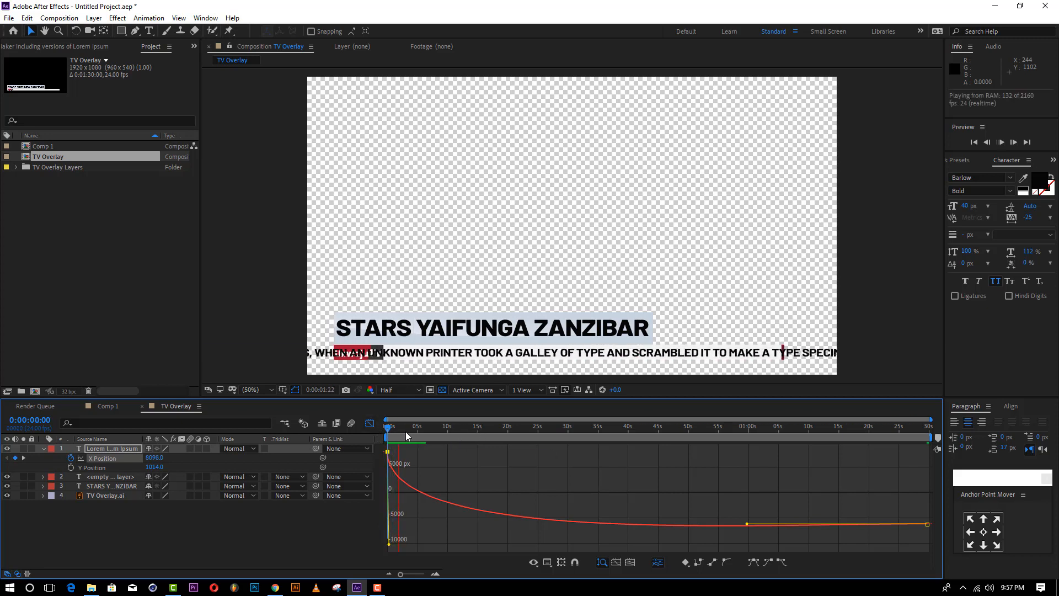
Step: Try slanting the first keyframe's long handle outward to about the 6-second mark and preview the scroll
left_click(389, 436)
left_click_drag(389, 546, 425, 545)
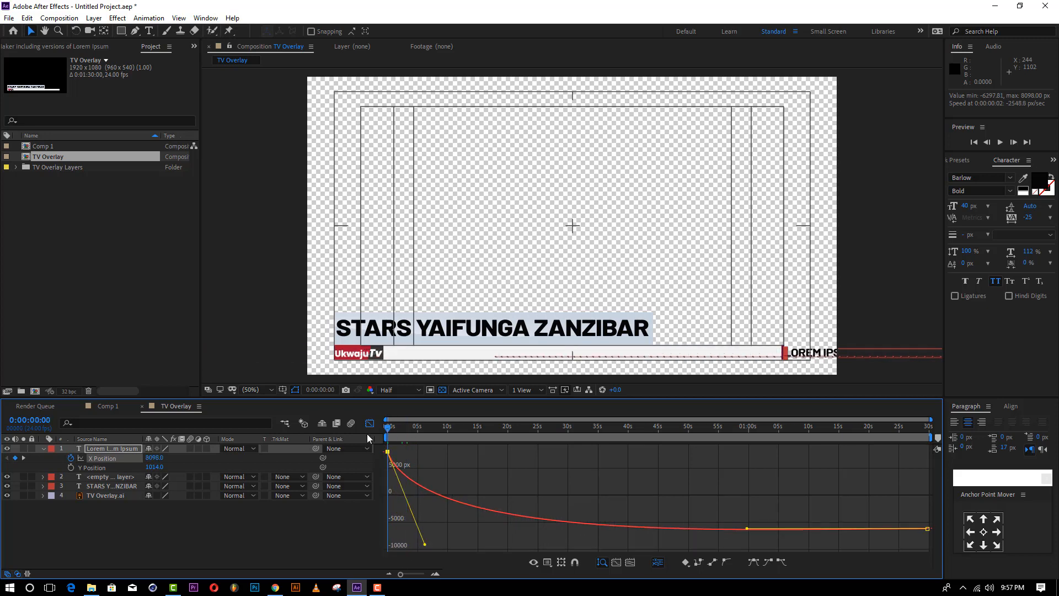
key("space")
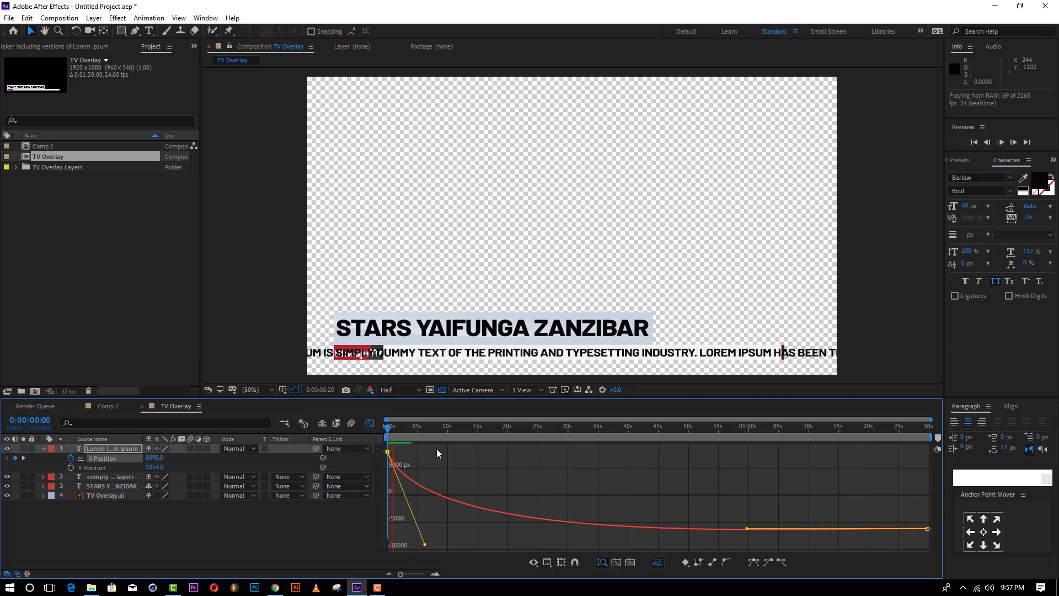
Step: Shorten the first keyframe's handle to give the X Position curve a gentler slope, and check the scroll through to the composition's end
left_click_drag(427, 544, 391, 464)
key("space")
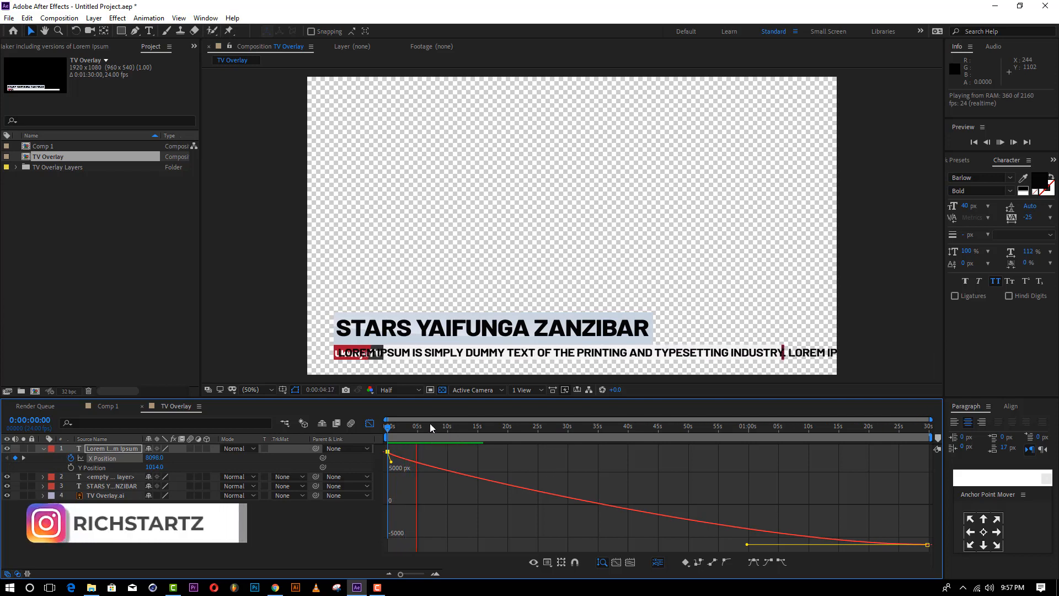
left_click(445, 426)
left_click_drag(445, 426, 951, 430)
left_click(369, 422)
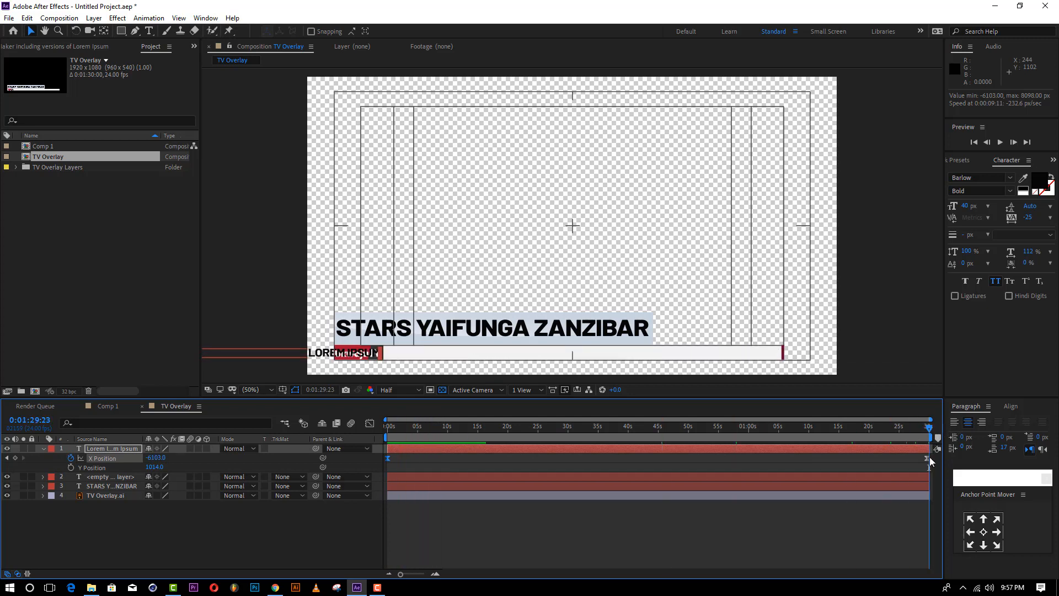
Step: Copy the ticker's final X Position value and remove its keyframe at 0:01:29:16
left_click(927, 458)
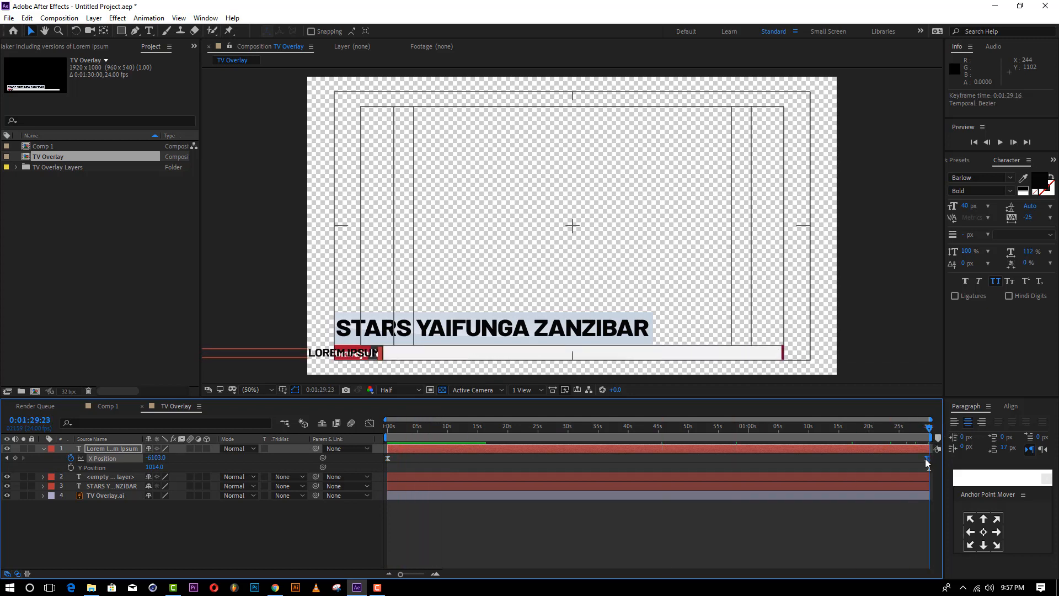
right_click(149, 458)
left_click(181, 349)
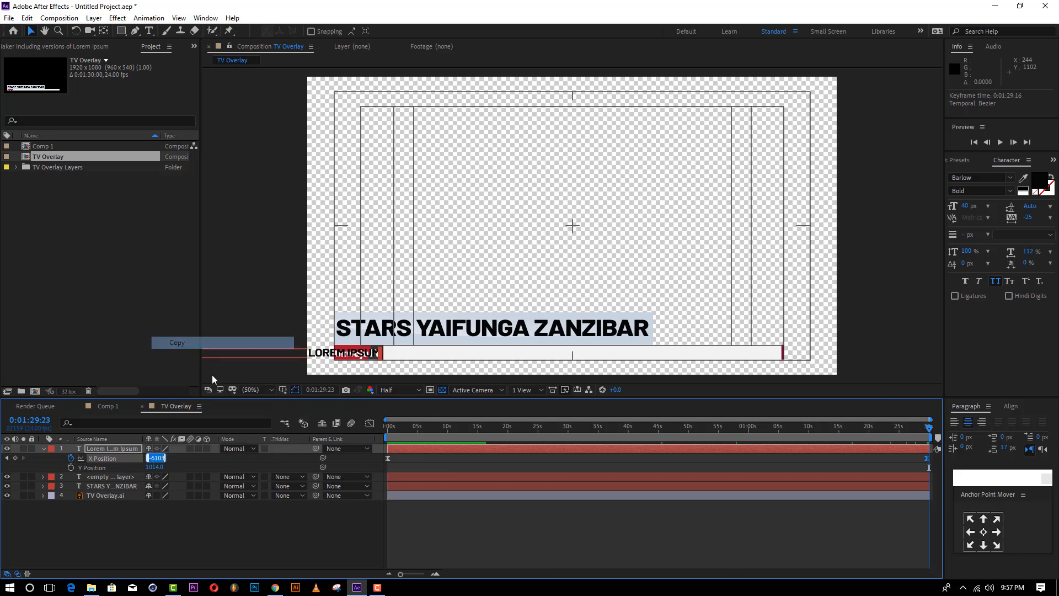
key("Home")
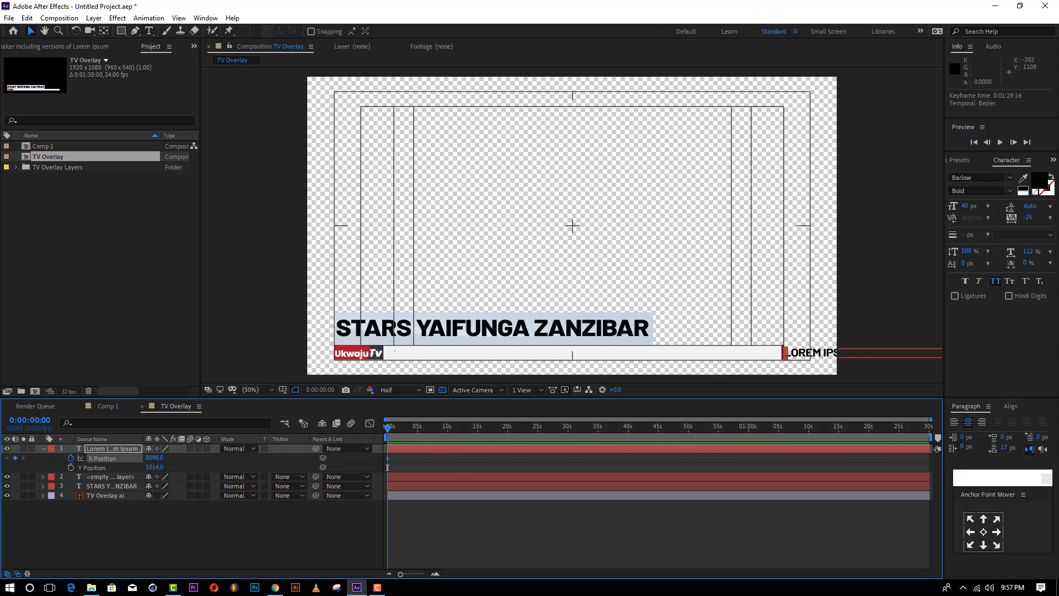
Step: Add an X Position keyframe of 6656 at 0:00:01:00 so the ticker text starts beside the logo
left_click_drag(400, 576, 422, 575)
left_click(436, 434)
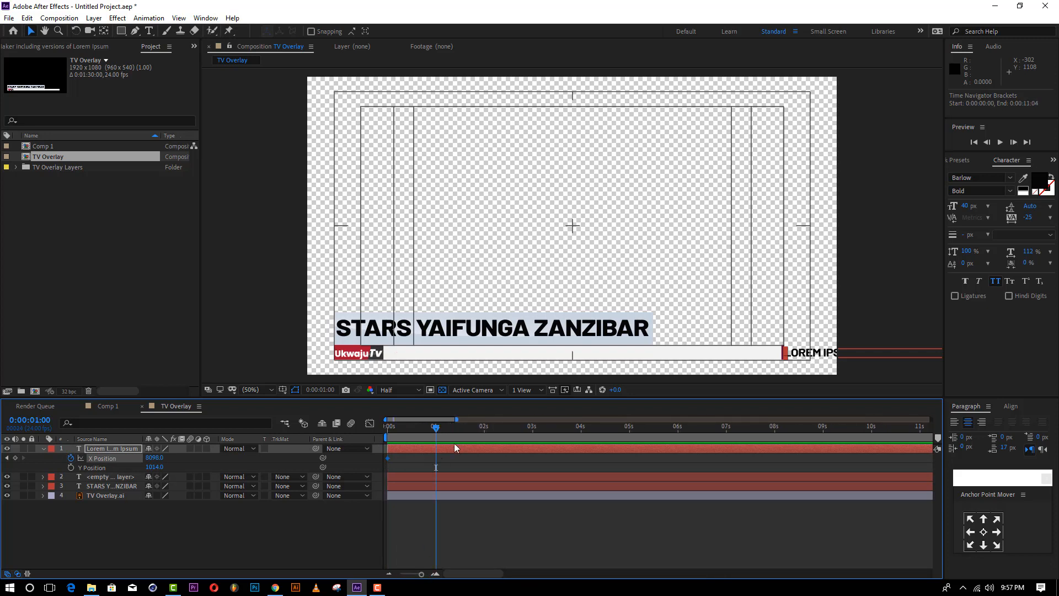
left_click_drag(152, 462, 98, 467)
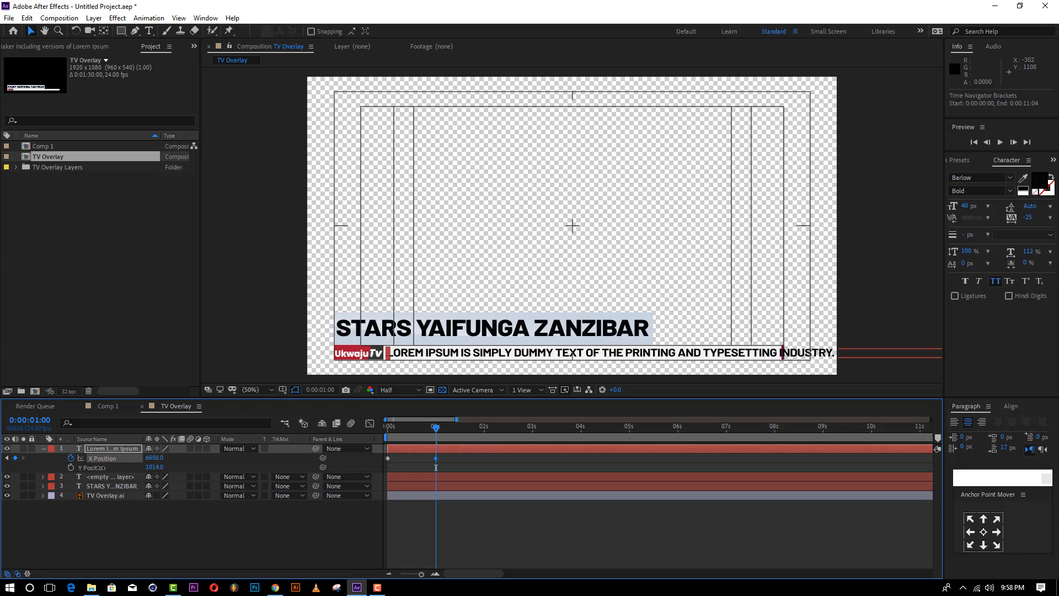
Step: Apply Easy Ease to the ticker's two X Position keyframes and open the Graph Editor
left_click_drag(450, 458, 370, 473)
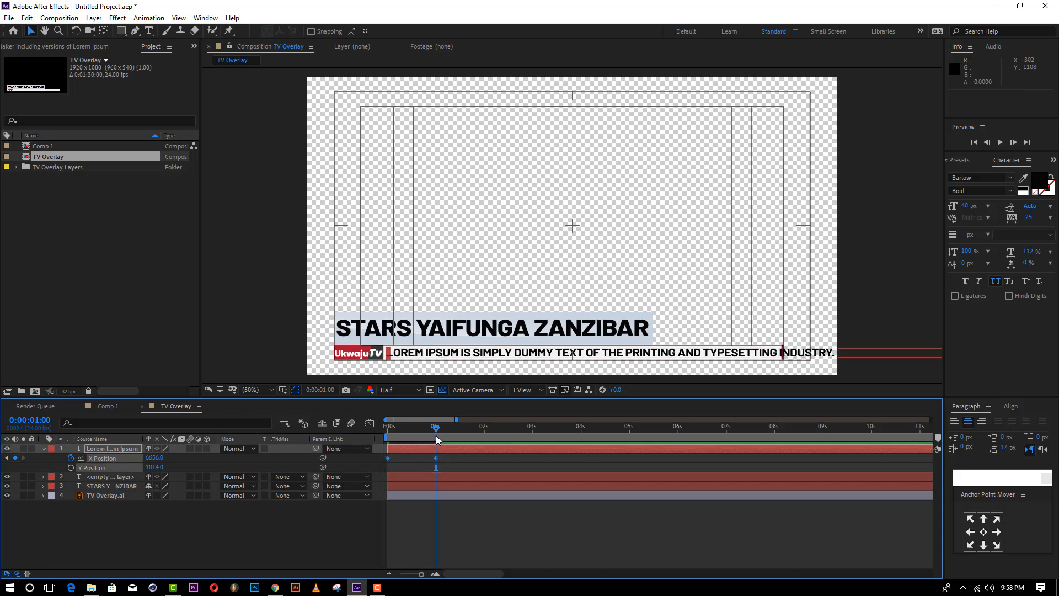
right_click(437, 462)
mouse_move(496, 513)
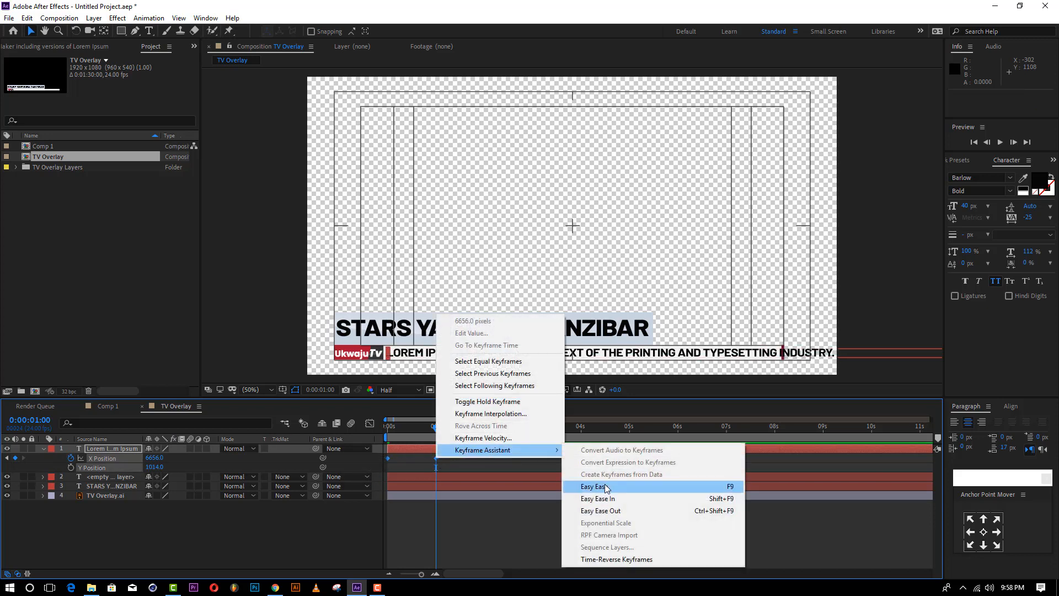
left_click(607, 485)
left_click(369, 424)
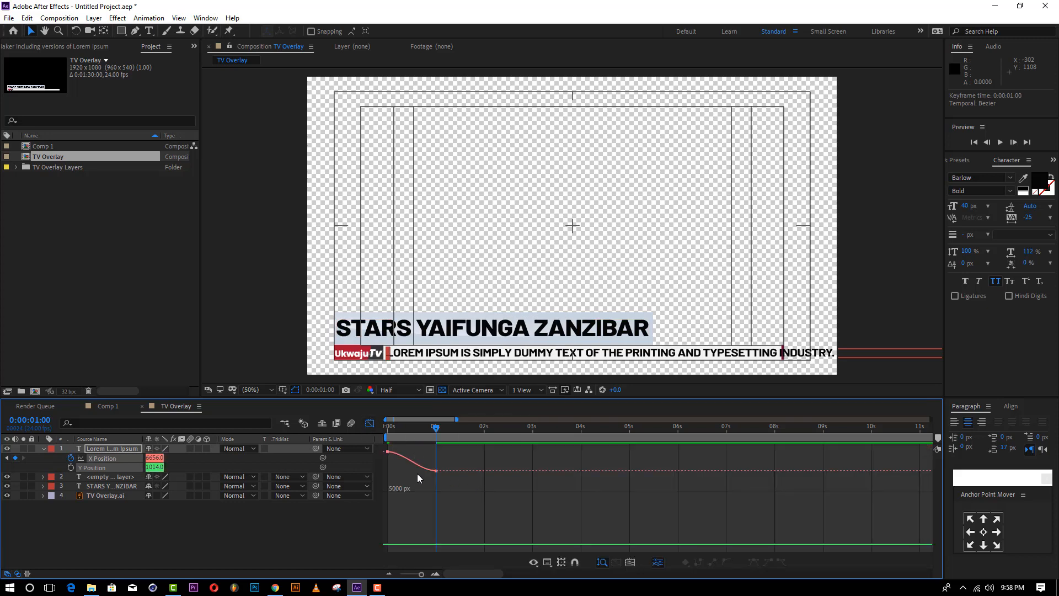
Step: Examine the speed graph between the two X Position keyframes and return to the value graph
left_click_drag(421, 574, 417, 574)
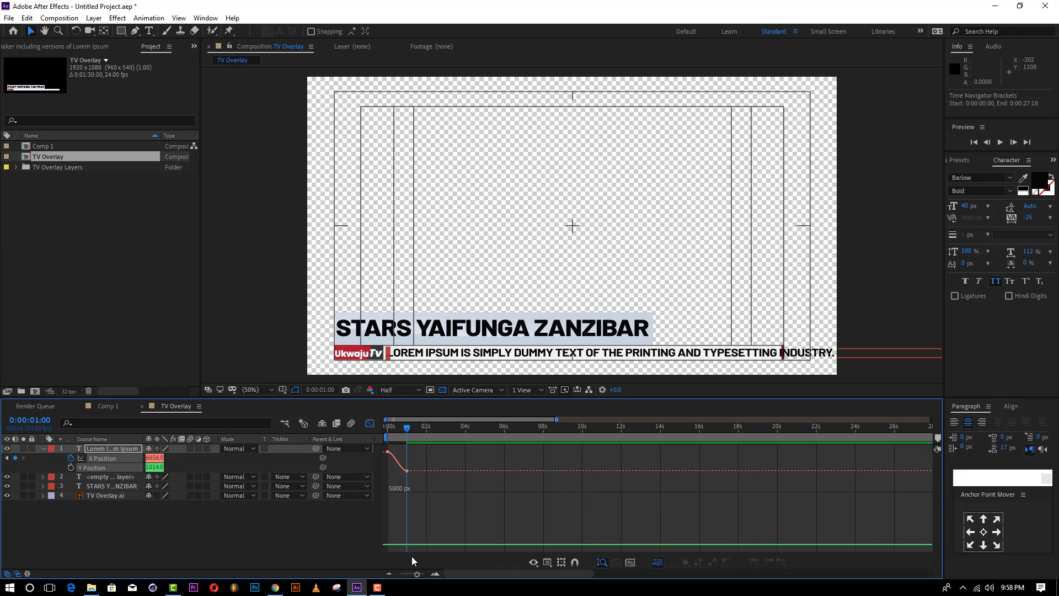
left_click(547, 562)
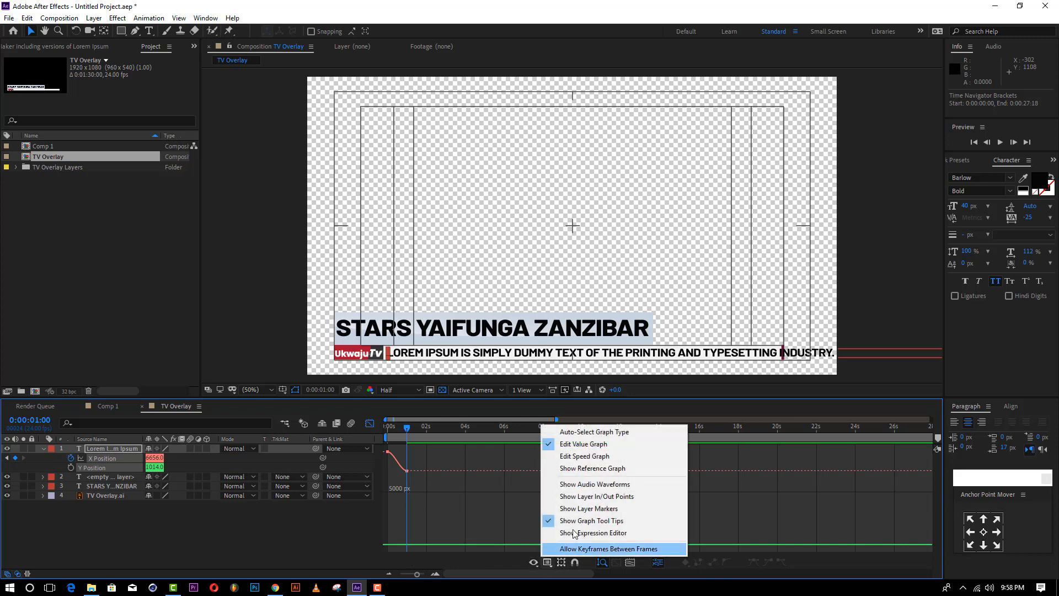
left_click(586, 466)
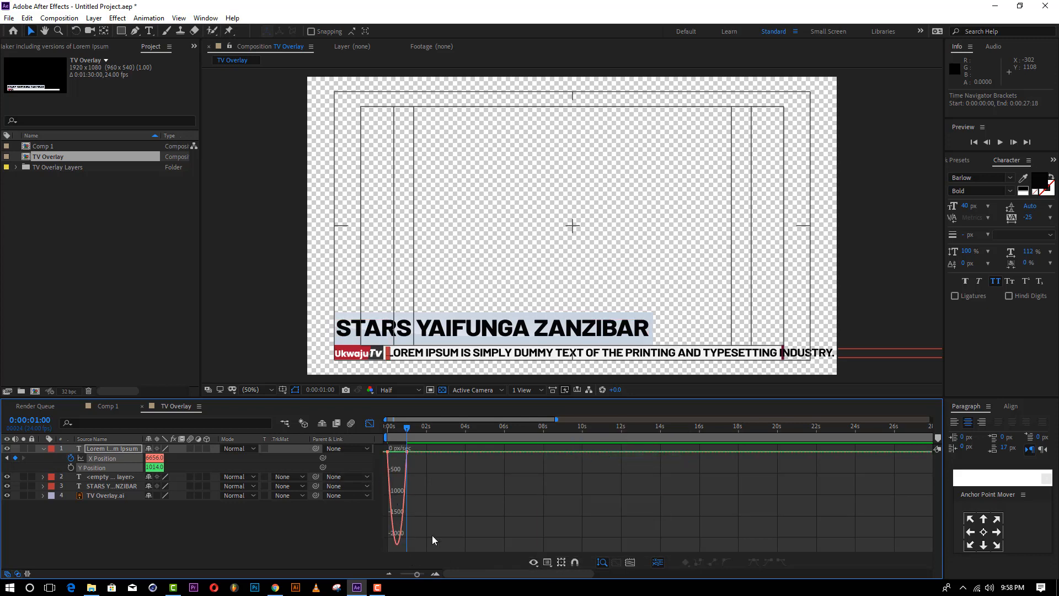
left_click_drag(418, 574, 423, 575)
left_click(550, 563)
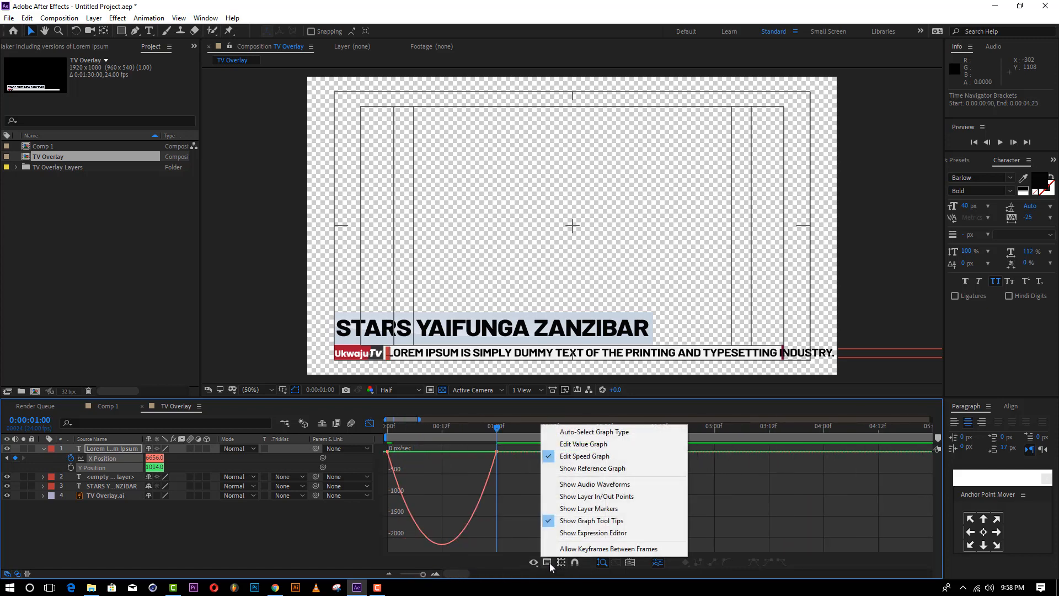
left_click(498, 454)
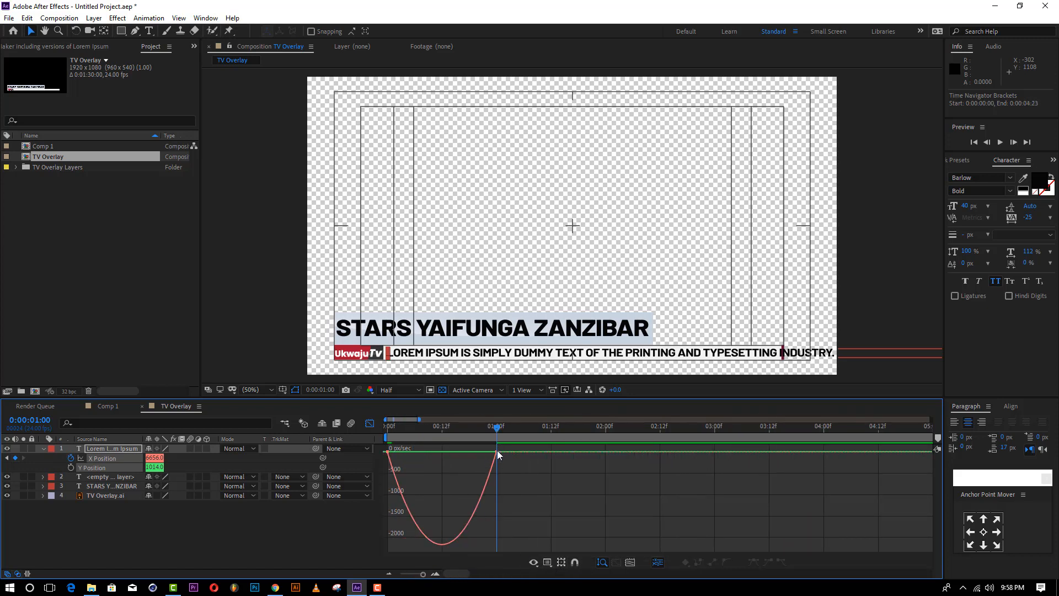
left_click(507, 481)
left_click(544, 563)
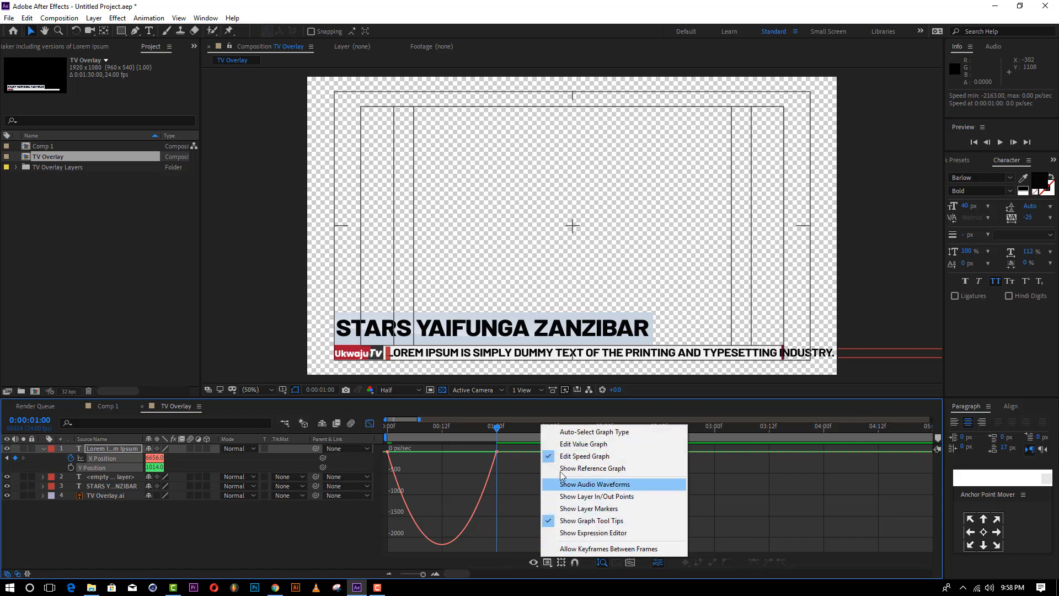
left_click(562, 448)
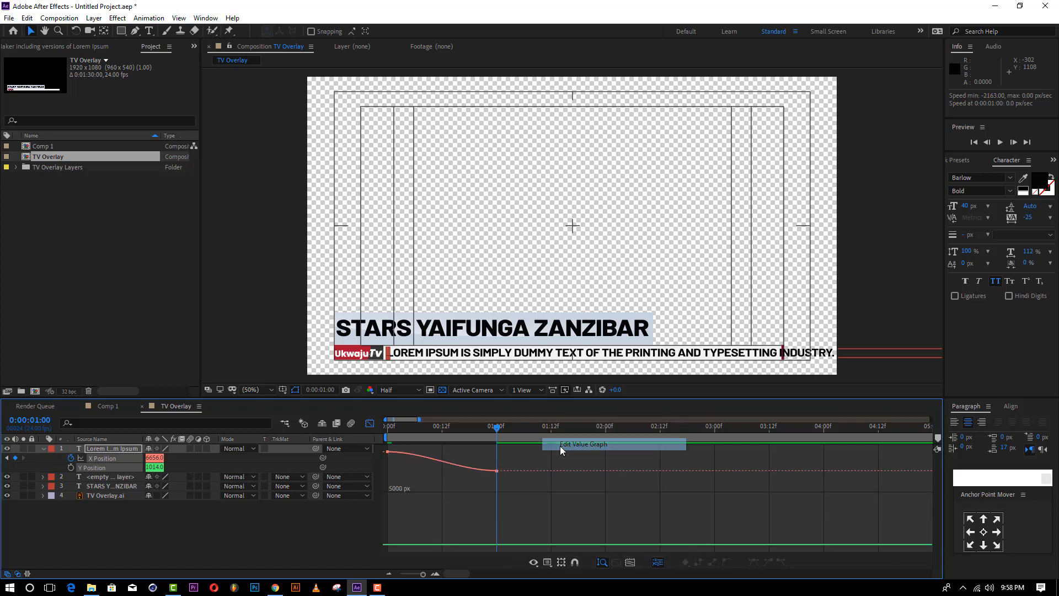
Step: Lengthen the incoming handle of the 0:00:01:00 keyframe almost back to 0 seconds on the value graph and preview the ticker's entrance
mouse_move(423, 574)
left_mouse_down()
mouse_move(409, 574)
mouse_move(418, 574)
left_mouse_up()
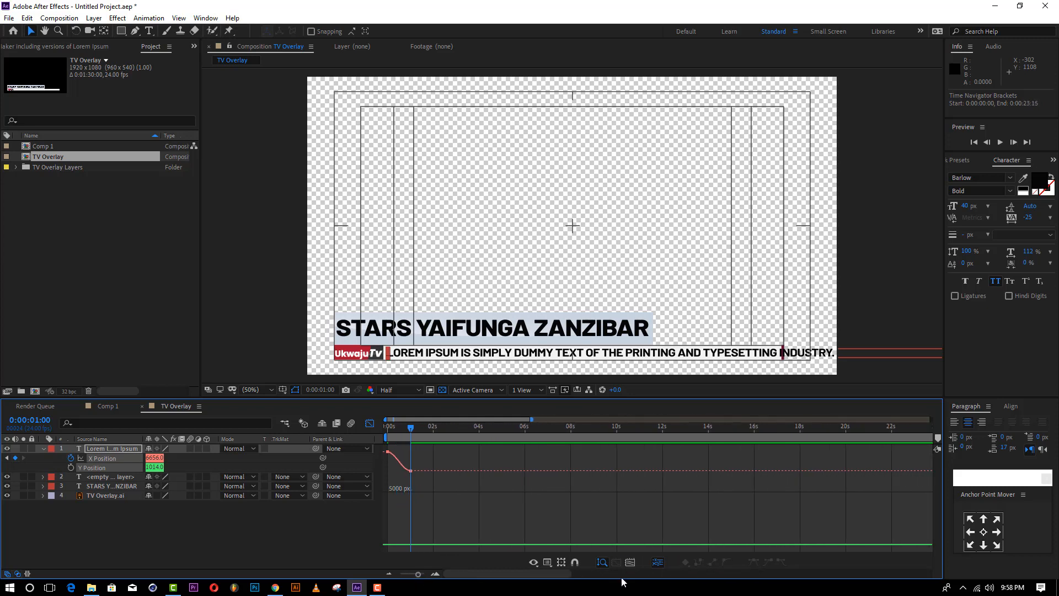
left_click(547, 562)
left_click(503, 561)
left_click(561, 562)
left_click(548, 562)
left_click(534, 563)
left_click(410, 471)
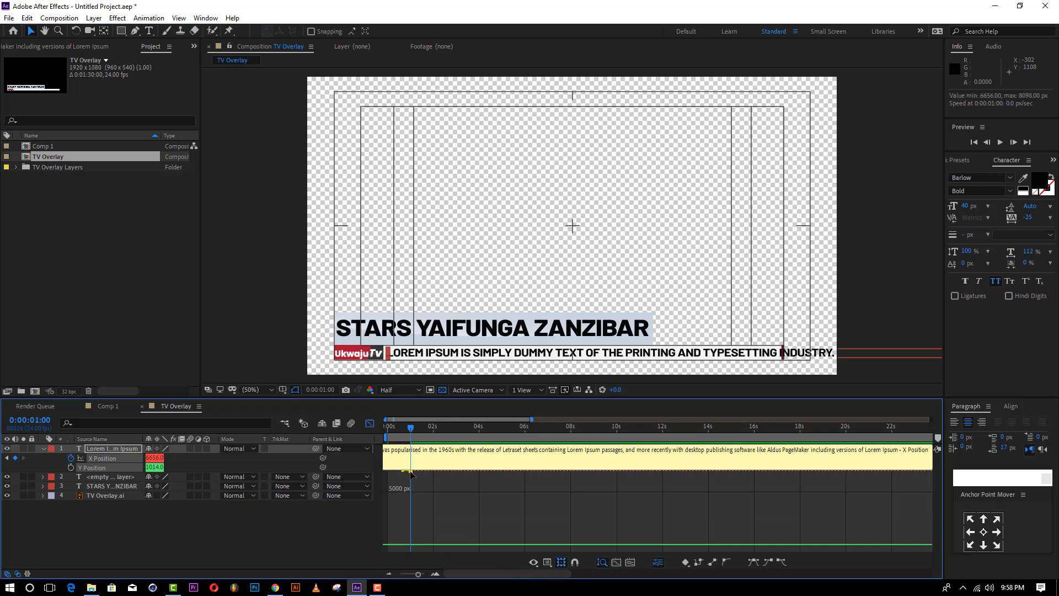
mouse_move(403, 473)
left_mouse_down()
mouse_move(395, 478)
mouse_move(402, 455)
left_mouse_up()
key("space")
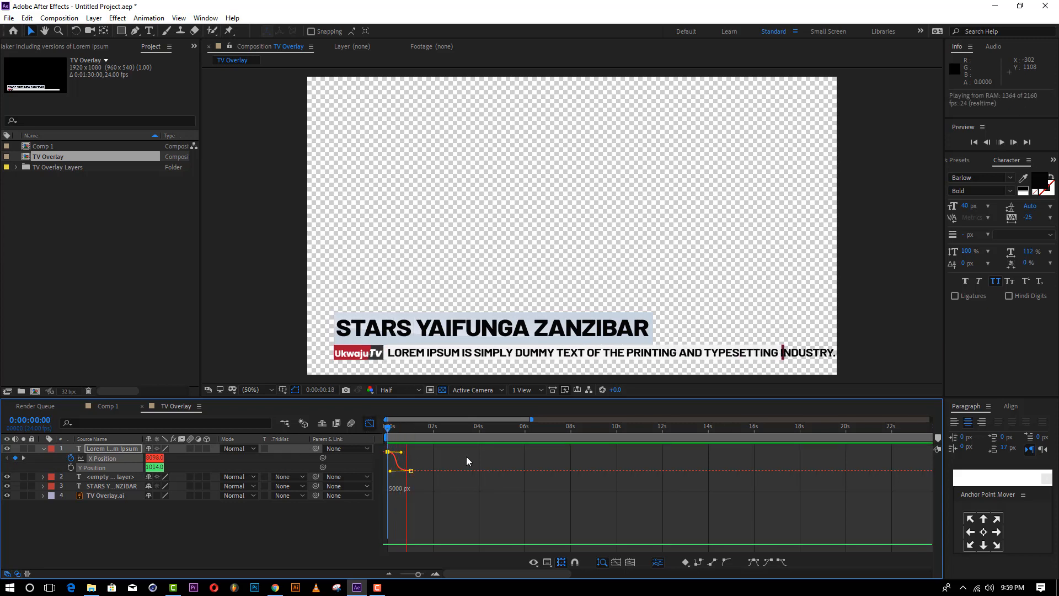
Step: Close the Graph Editor and add an X Position keyframe for the ticker at the composition's end, 0:01:29:23
left_click_drag(390, 431, 939, 439)
left_click(368, 424)
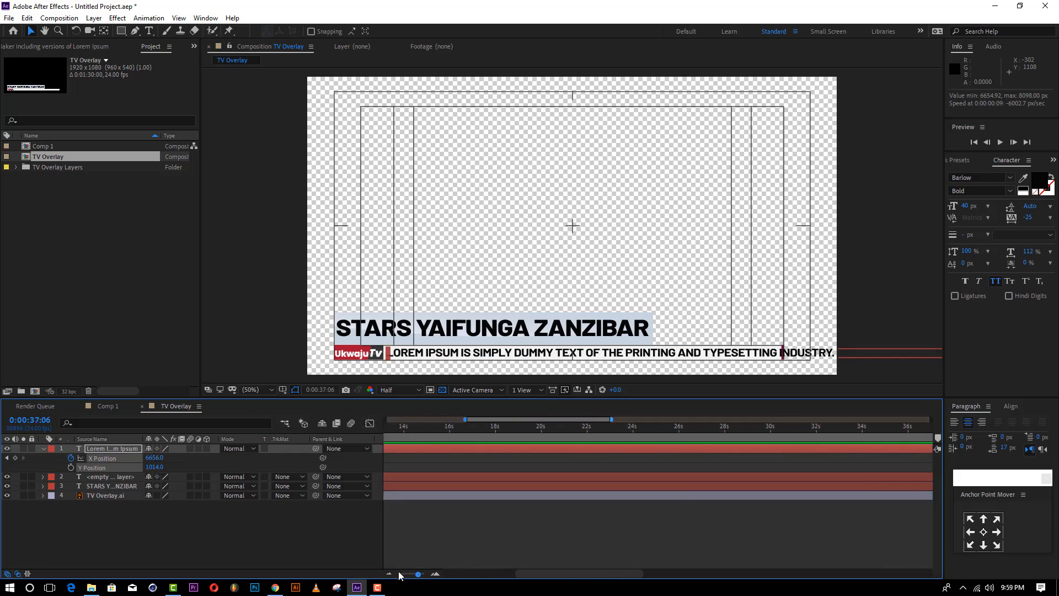
left_click_drag(418, 575, 400, 575)
left_click_drag(922, 434, 937, 425)
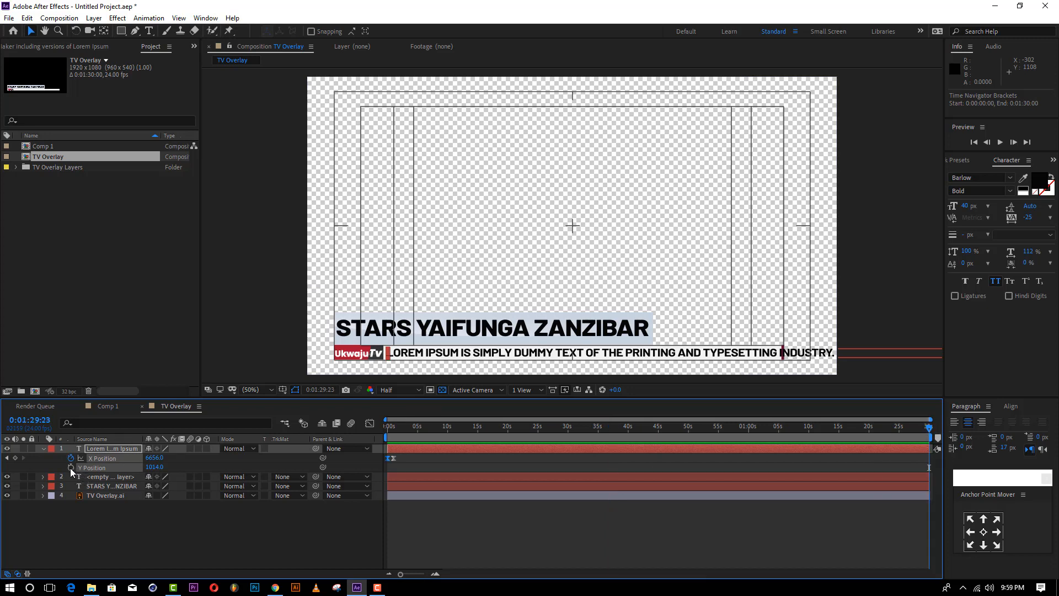
left_click(15, 458)
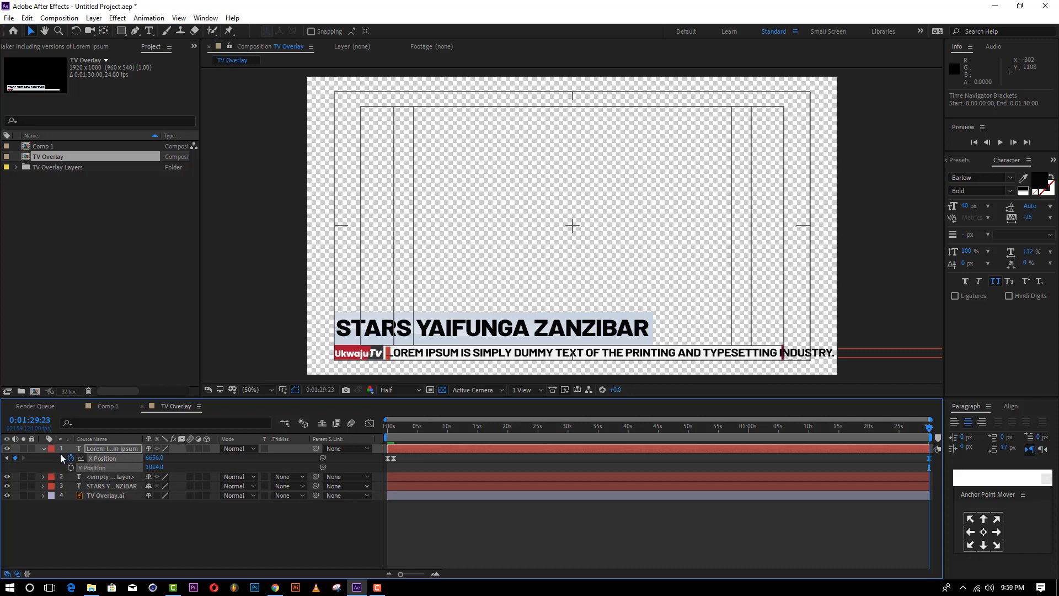
Step: Set the X Position keyframe at 0:01:29:23 to the copied value of -6103 pixels and preview the scroll from the start
double_click(929, 459)
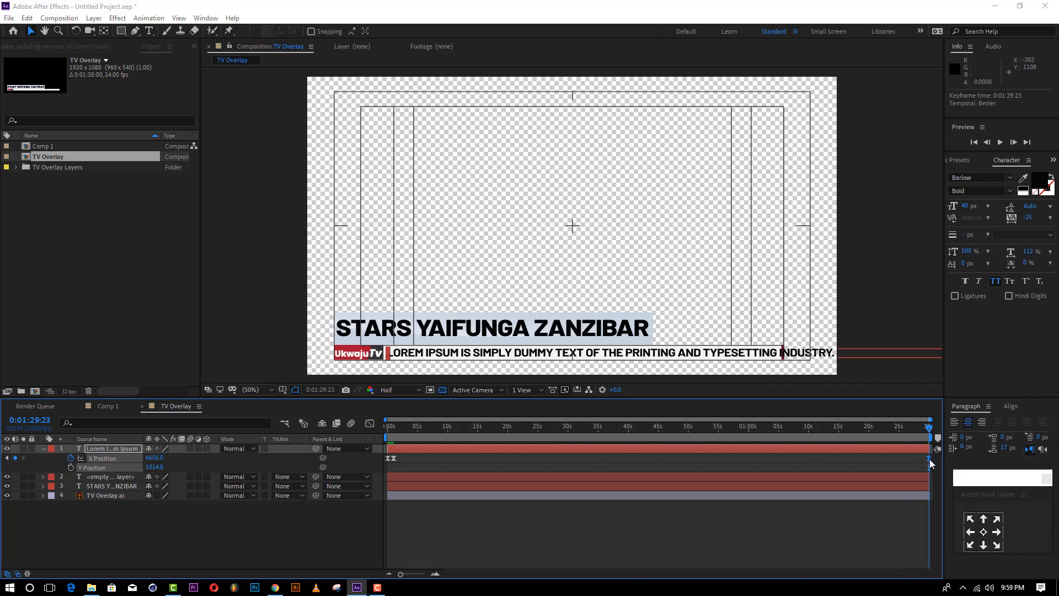
right_click(539, 277)
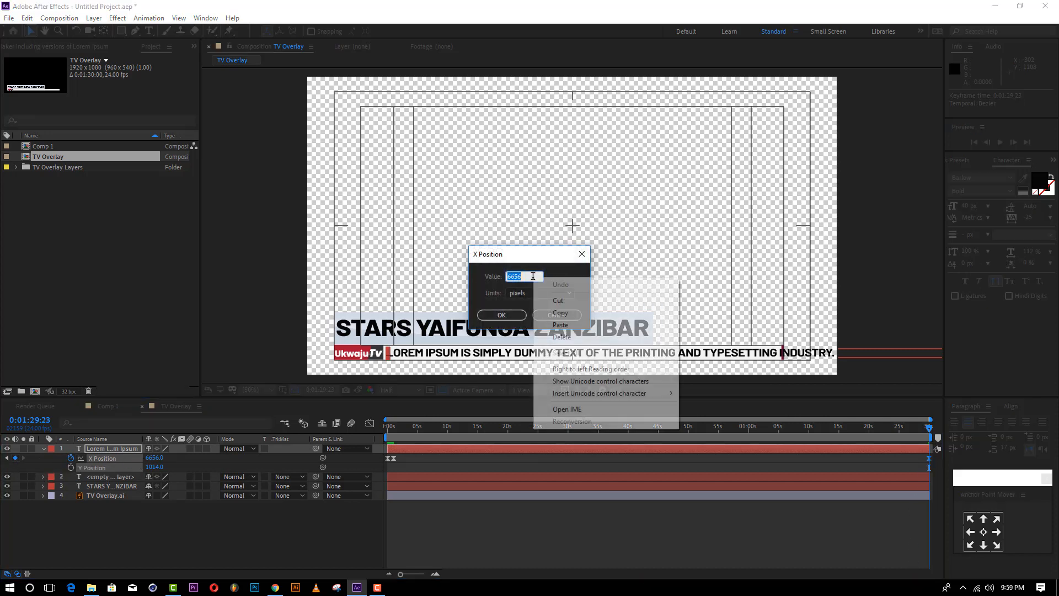
left_click(559, 326)
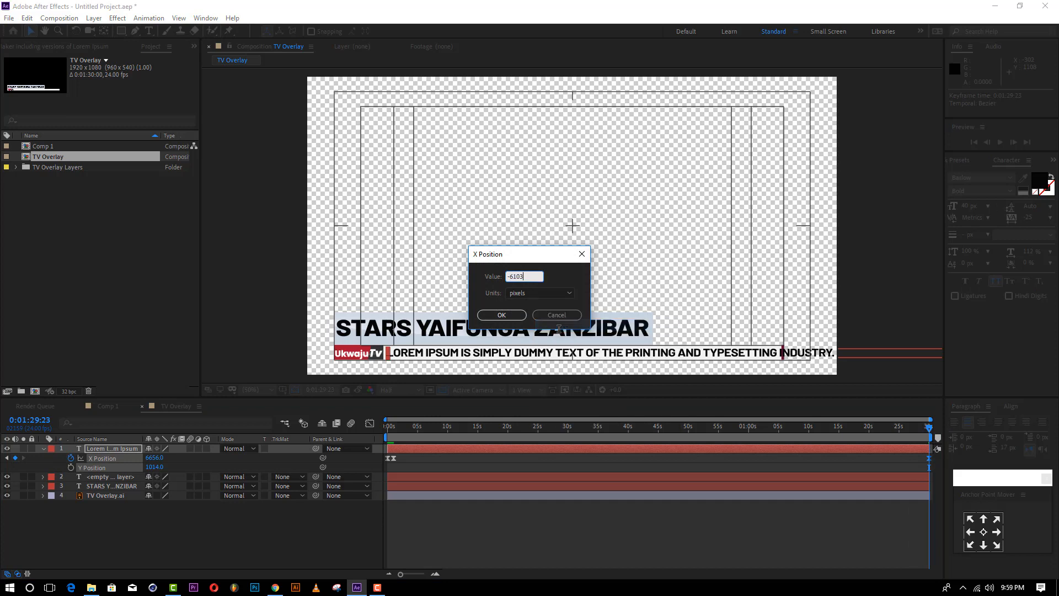
left_click(503, 315)
left_click_drag(409, 435, 387, 437)
key("space")
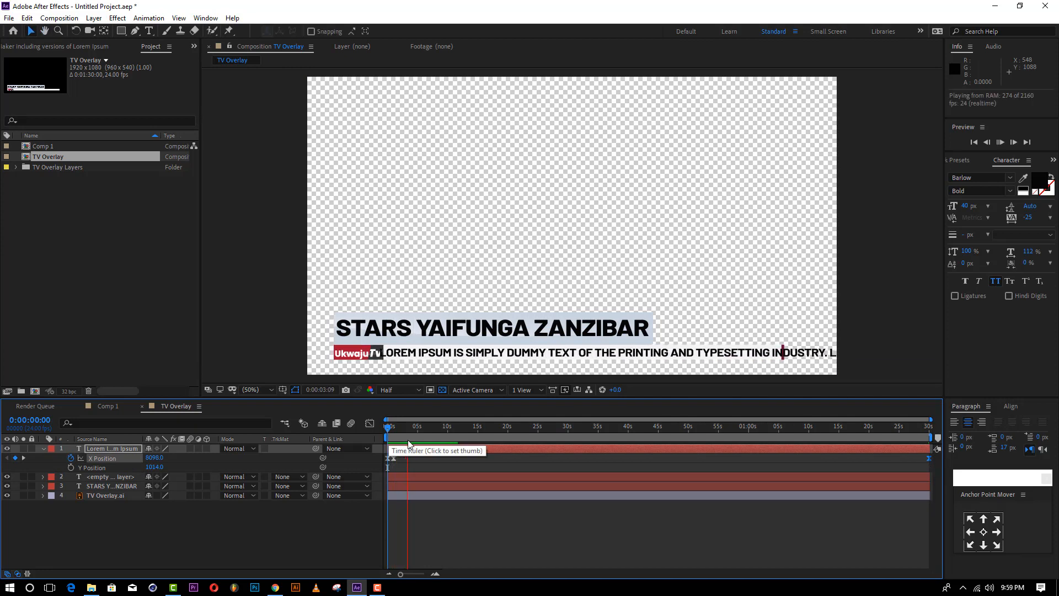
Step: Change the X Position keyframe at 0:00:01:00 to Auto Bezier interpolation and preview how the entrance flows into the slow scroll
left_click(395, 436)
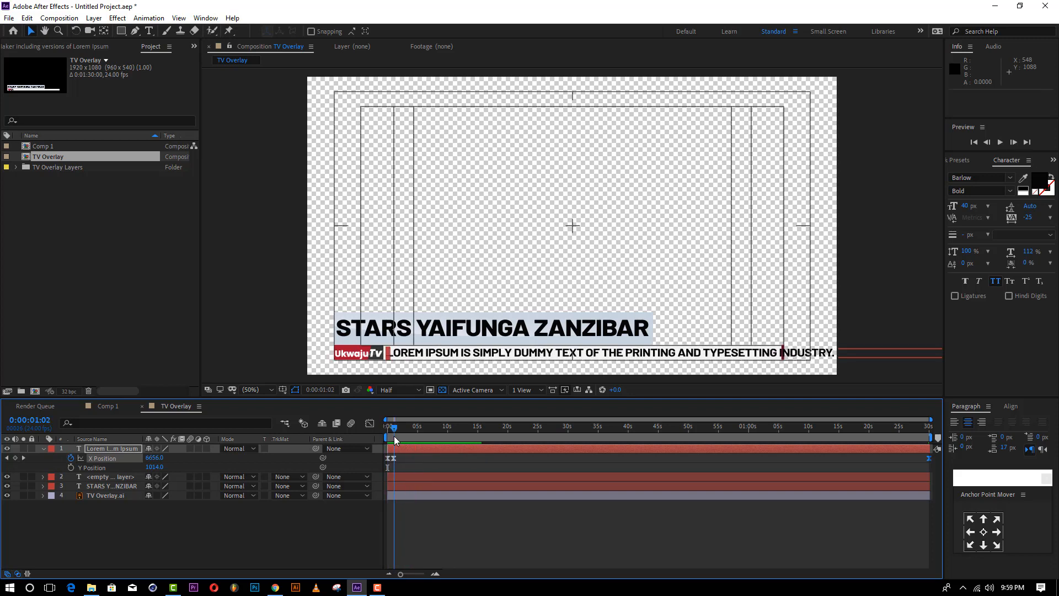
mouse_move(394, 459)
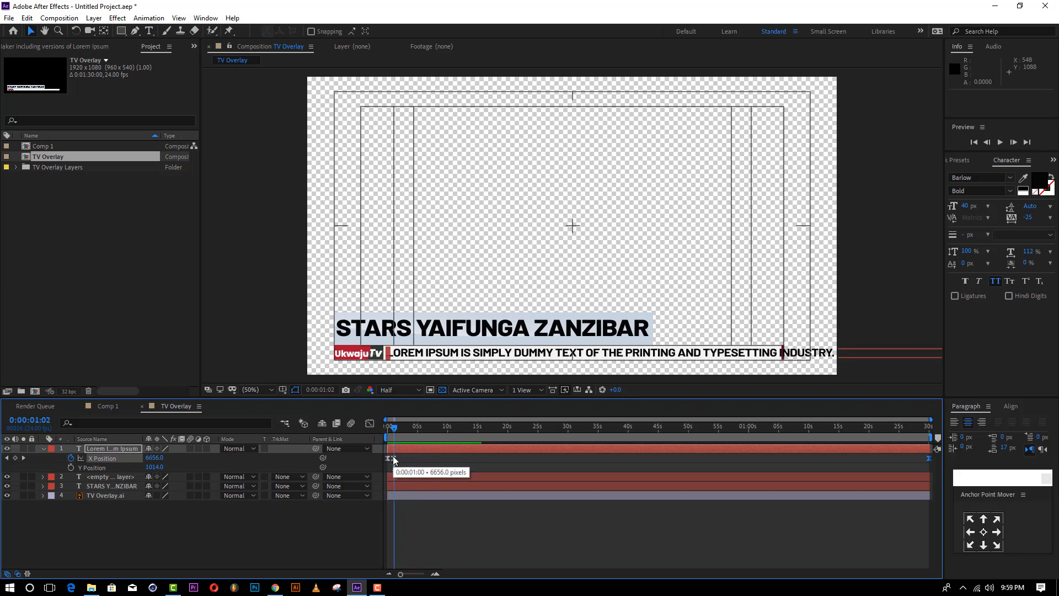
left_click(393, 458, "ctrl")
left_click(393, 457, "ctrl")
left_click_drag(401, 573, 411, 574)
left_click_drag(411, 427, 363, 436)
key("space")
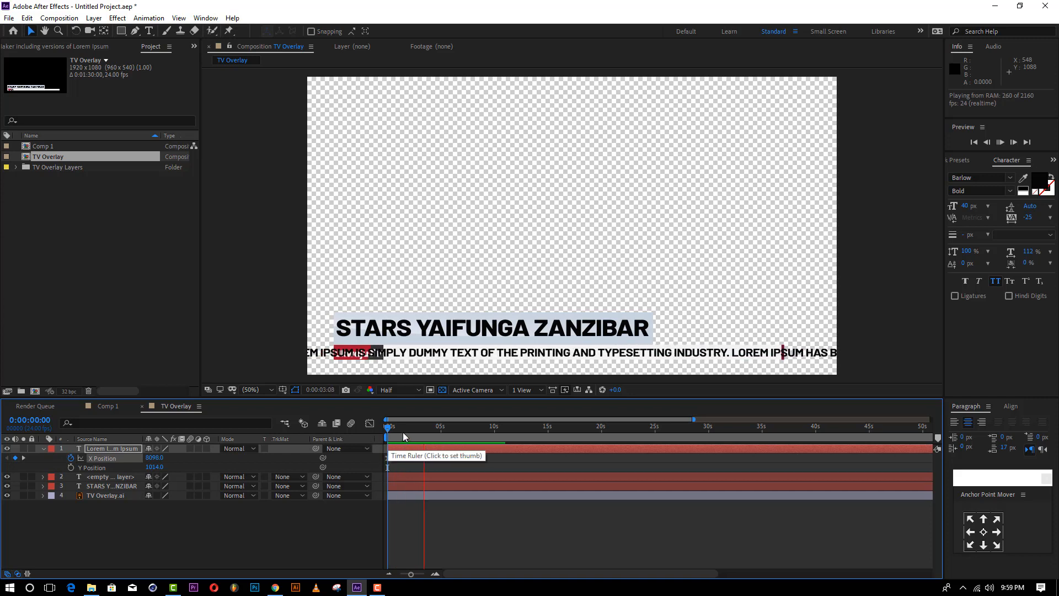
key("space")
key("space")
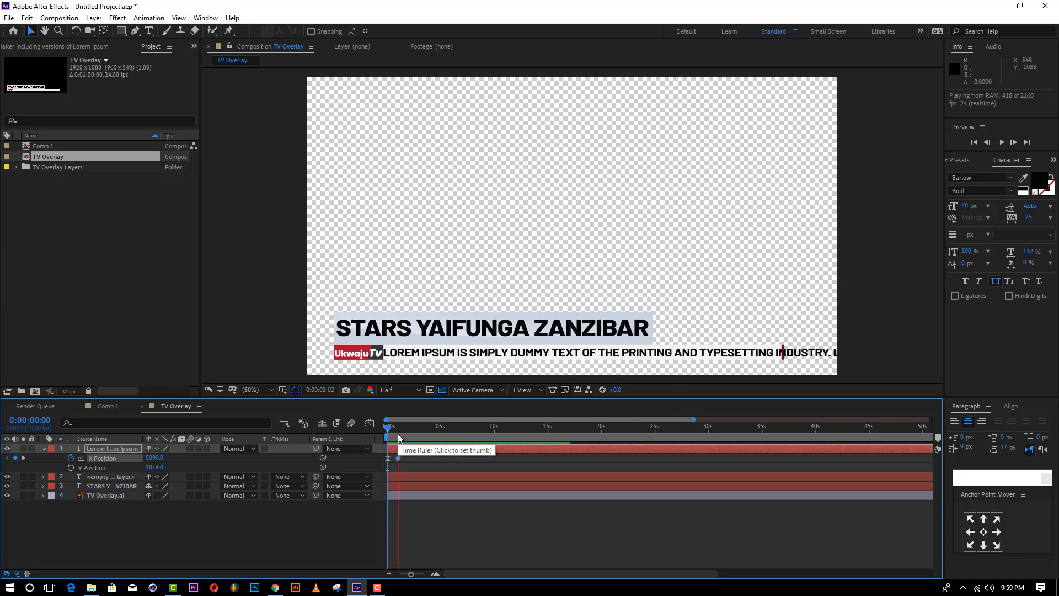
left_click_drag(400, 437, 458, 428)
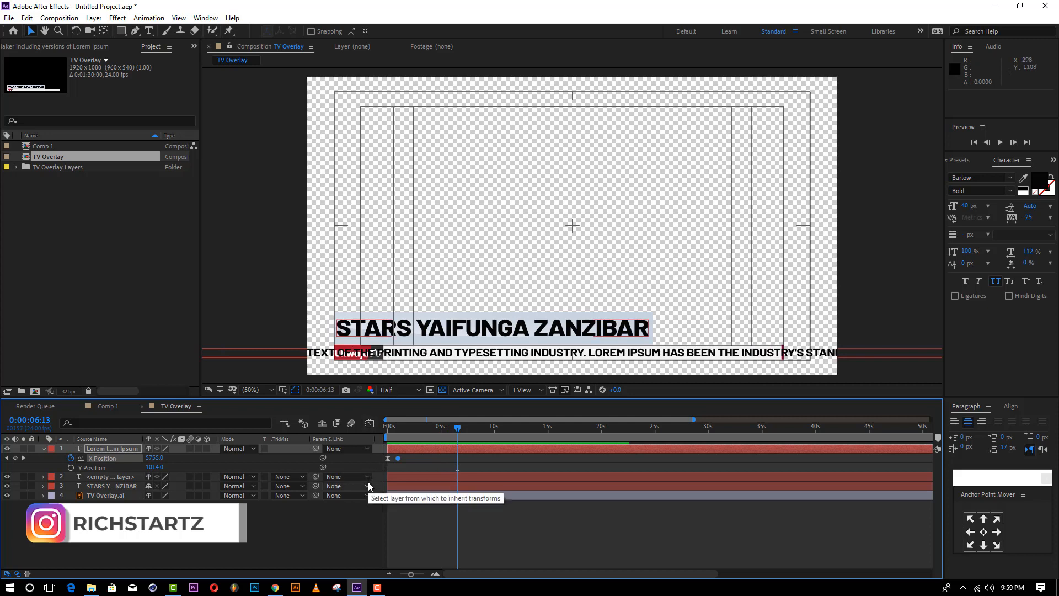
Step: Draw a black rectangle shape layer about 1444 by 184 px over the ticker bar, from the logo's edge to the bar's far end
left_click(44, 449)
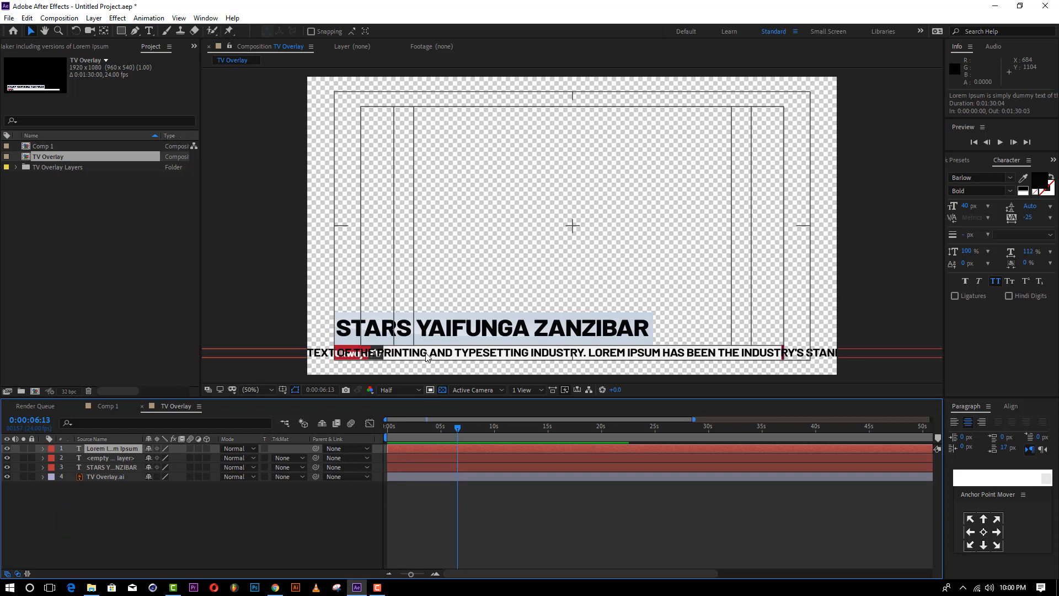
left_click_drag(409, 432, 355, 441)
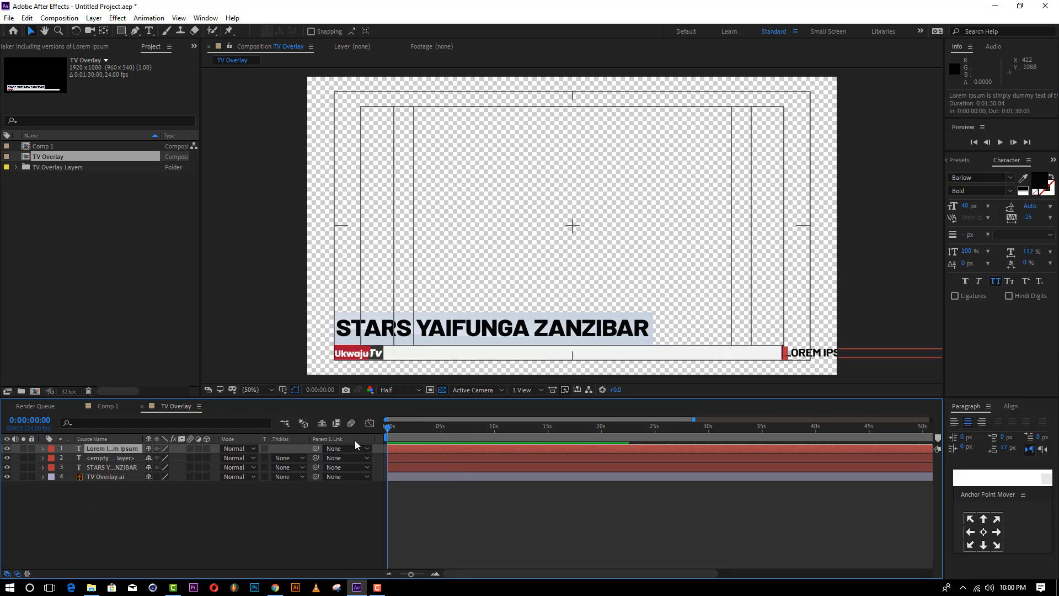
left_click(463, 513)
left_click(121, 31)
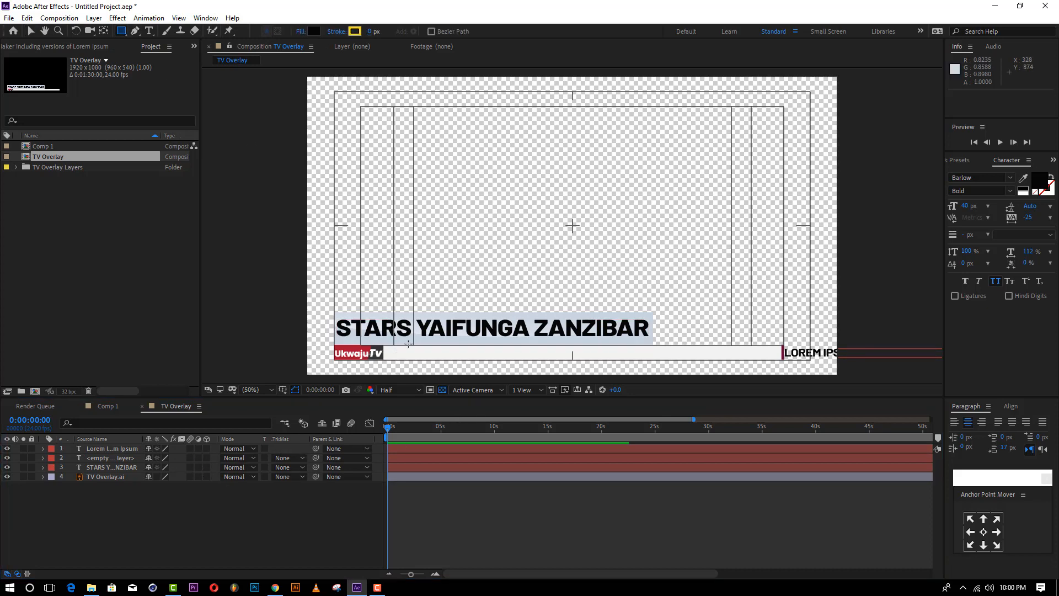
left_click_drag(383, 324, 397, 369)
left_click_drag(490, 368, 778, 375)
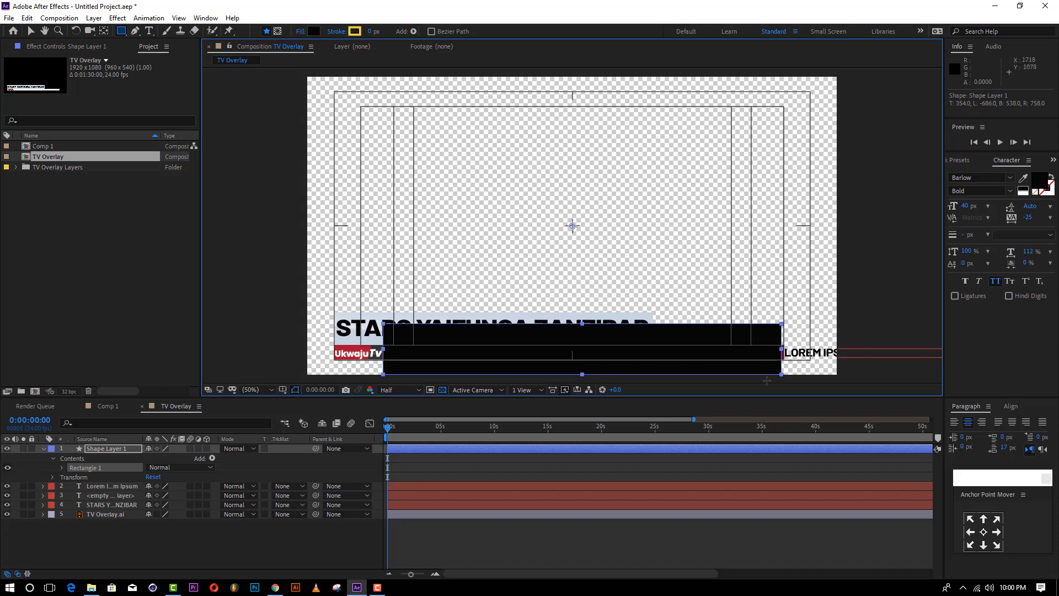
left_click(103, 449)
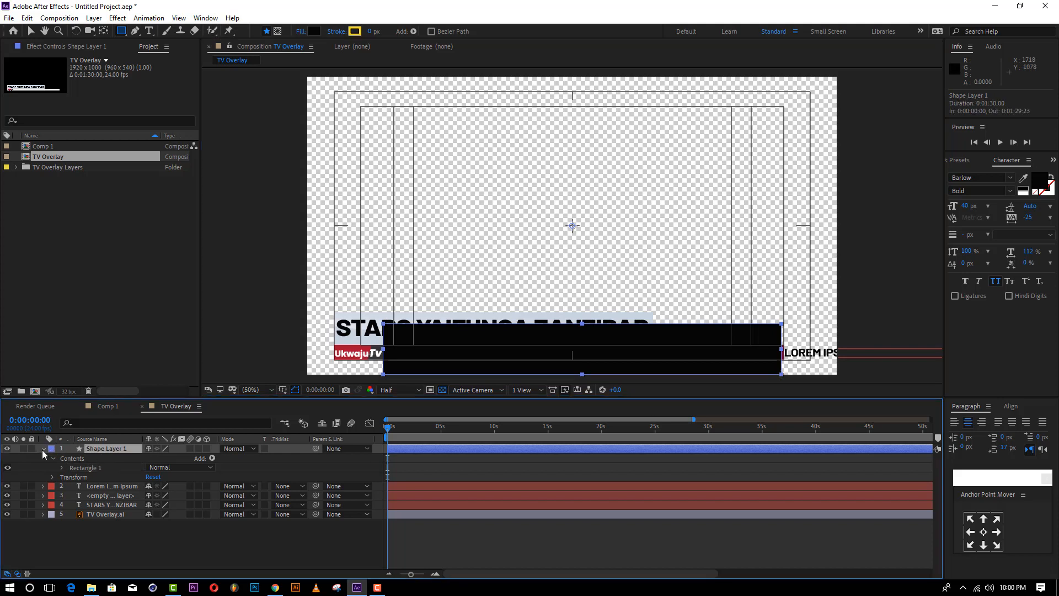
left_click(43, 449)
left_click(123, 458)
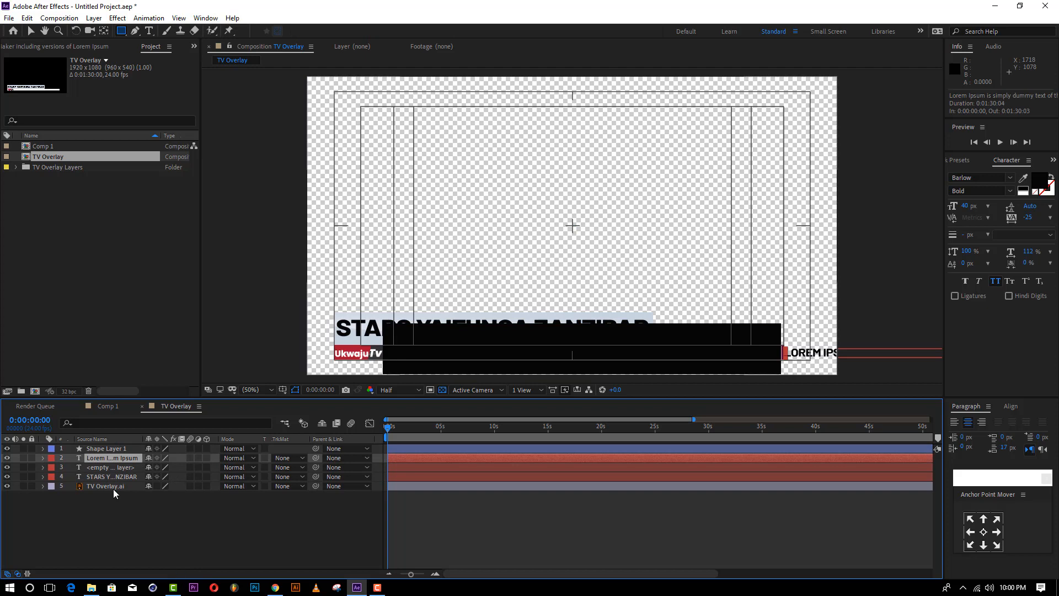
left_click(243, 458)
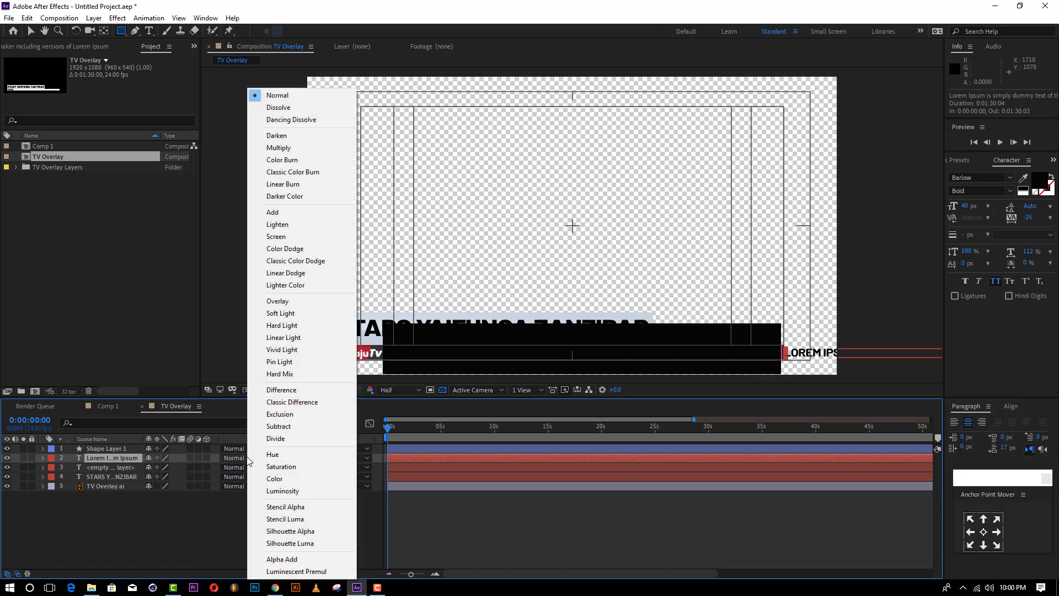
left_click(229, 515)
left_click(287, 460)
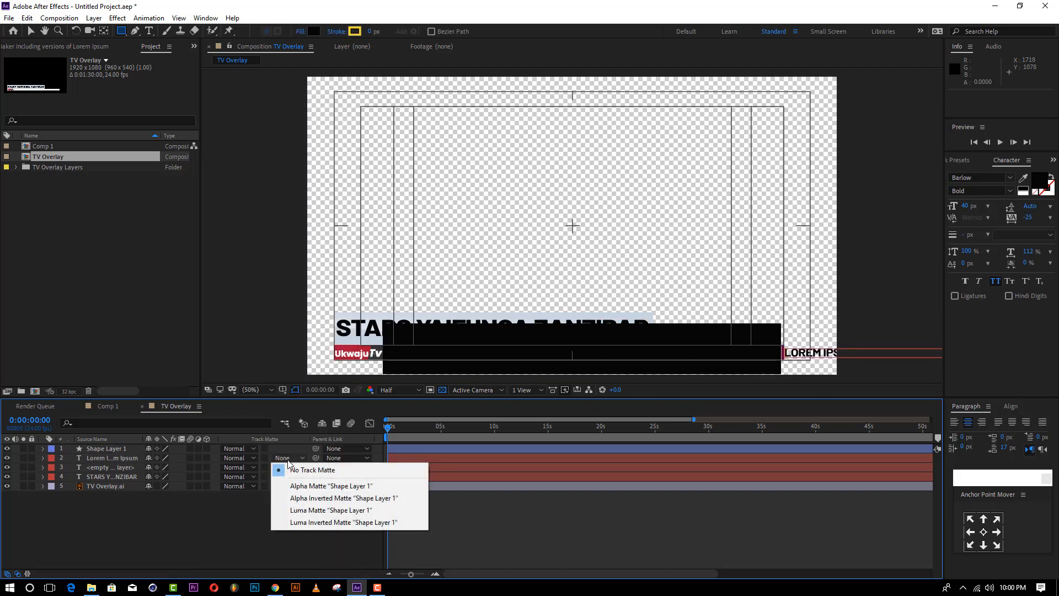
left_click(96, 519)
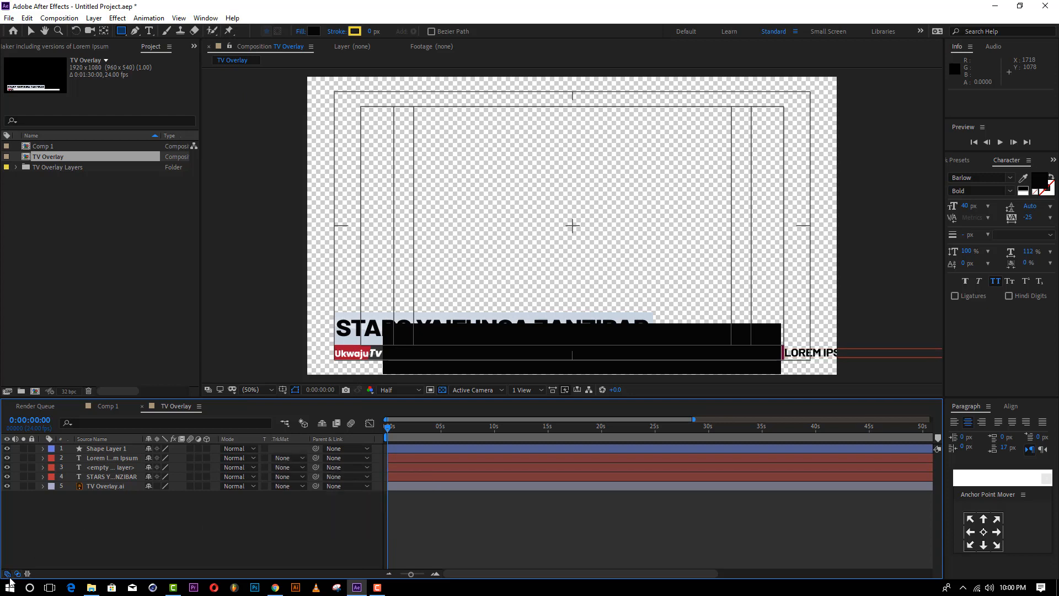
Step: Hide and restore the timeline's Layer Switches and Transfer Controls columns
left_click(8, 575)
left_click(17, 574)
left_click(15, 574)
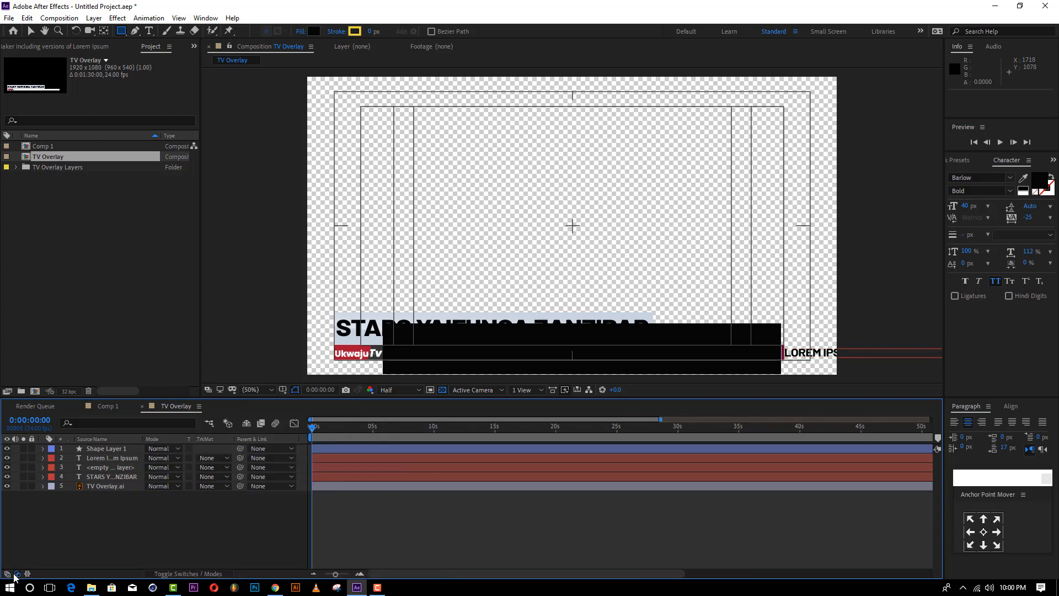
left_click(8, 575)
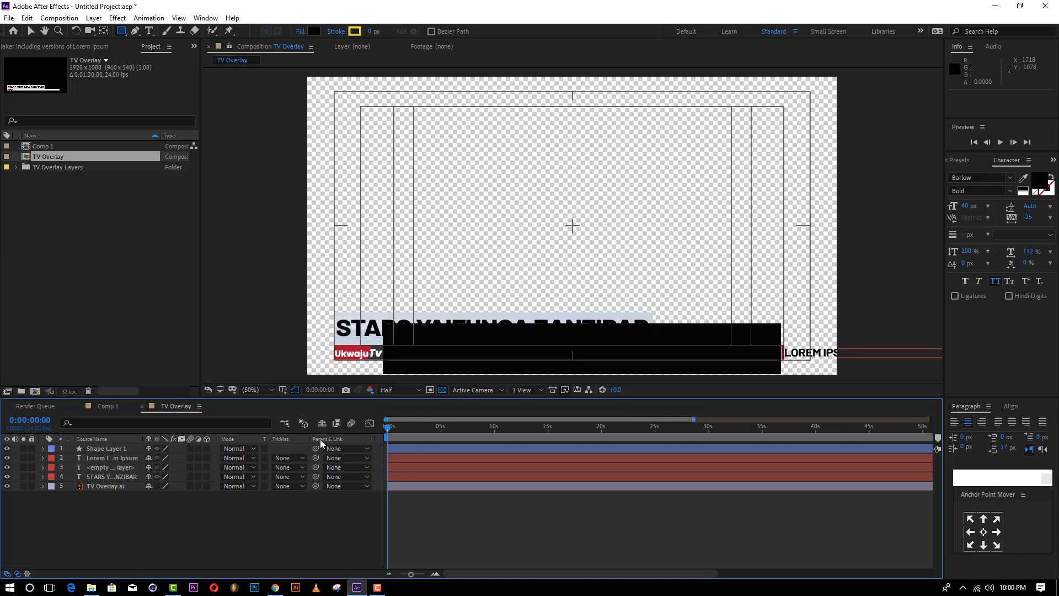
Step: Set the Lorem Ipsum ticker layer's track matte to Alpha Matte "Shape Layer 1" and preview the scroll through to 0:01:13:13
left_click(286, 457)
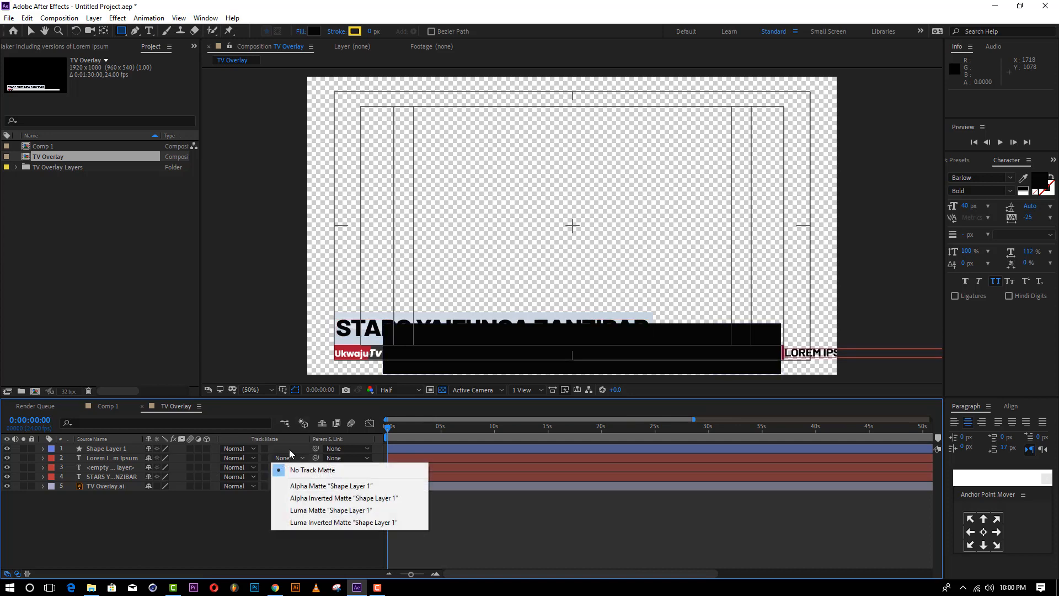
left_click(318, 487)
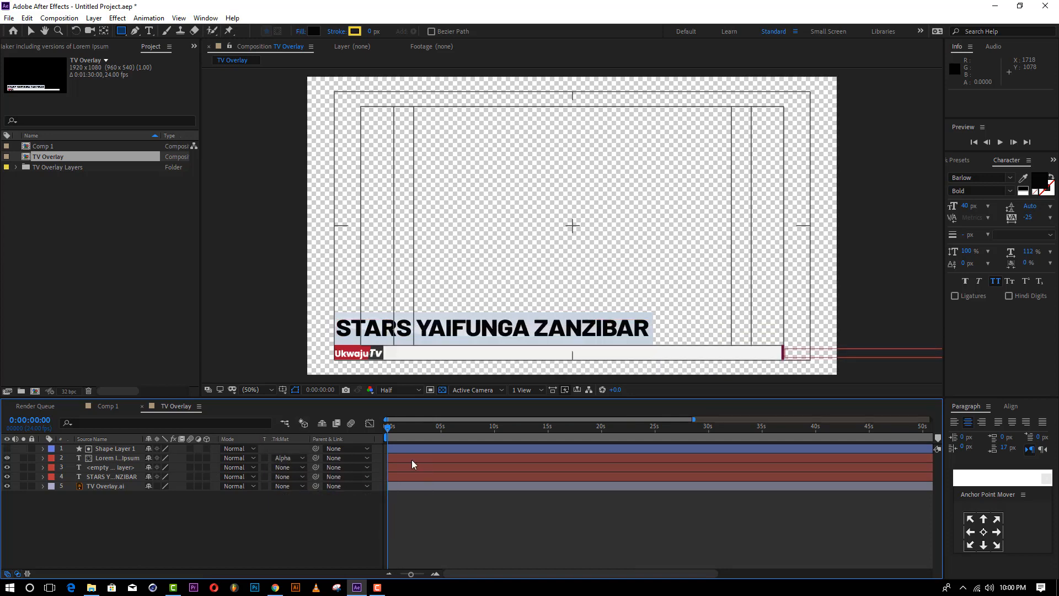
key("space")
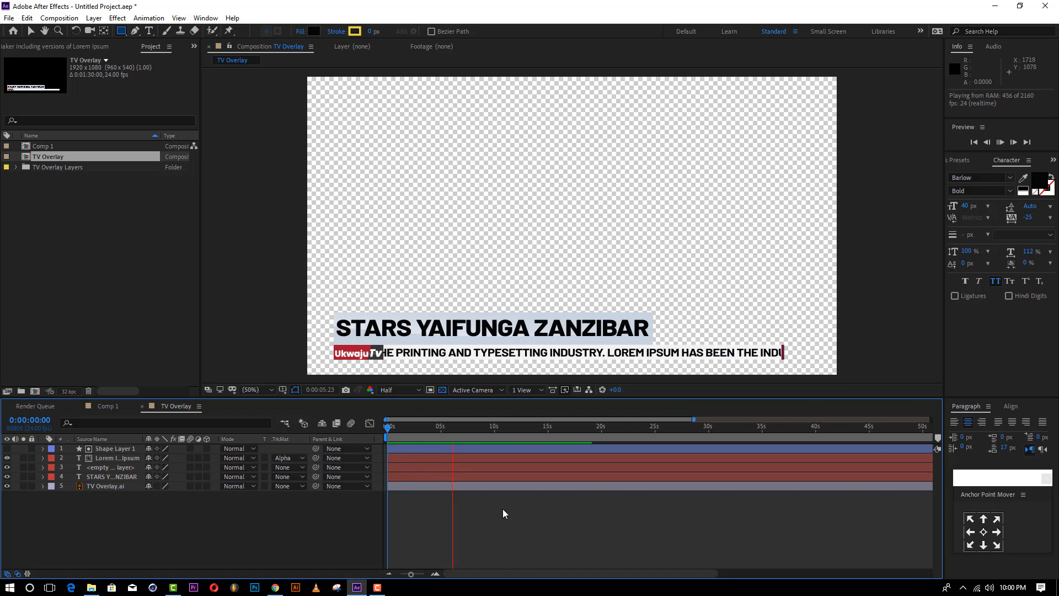
left_click_drag(435, 427, 946, 427)
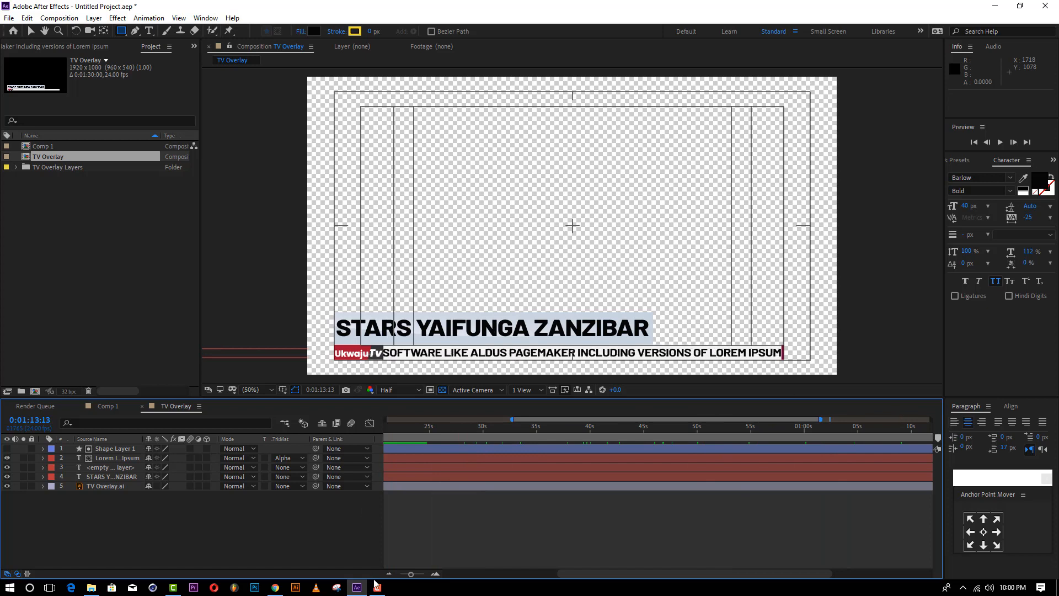
Step: Draw a black rectangle shape layer covering the headline bar and place it directly above the STARS YAIFUNGA ZANZIBAR text layer
left_click_drag(411, 574, 401, 575)
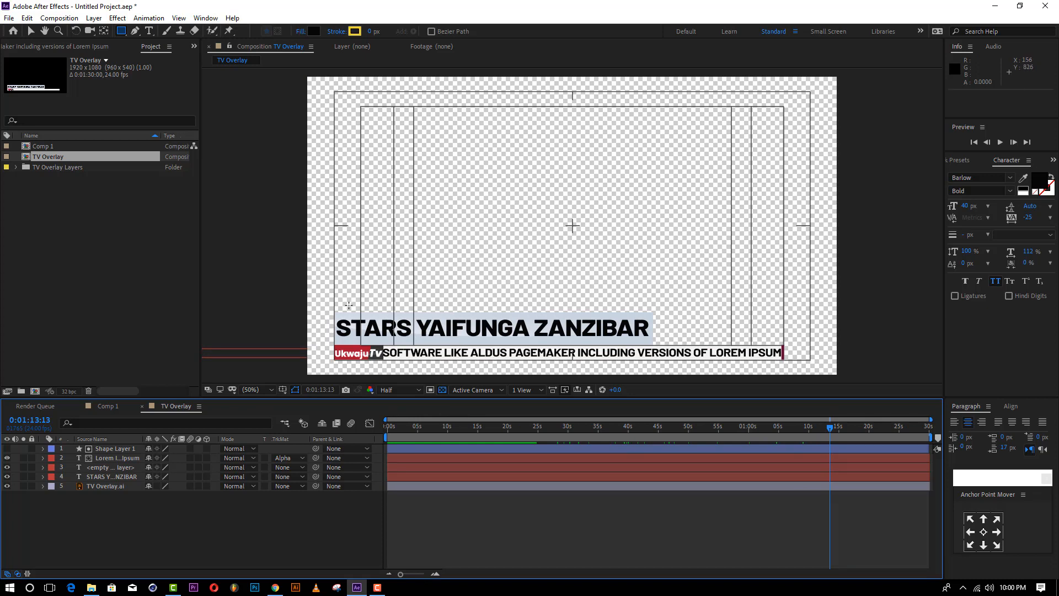
mouse_move(334, 313)
left_mouse_down()
mouse_move(377, 345)
mouse_move(658, 348)
left_mouse_up()
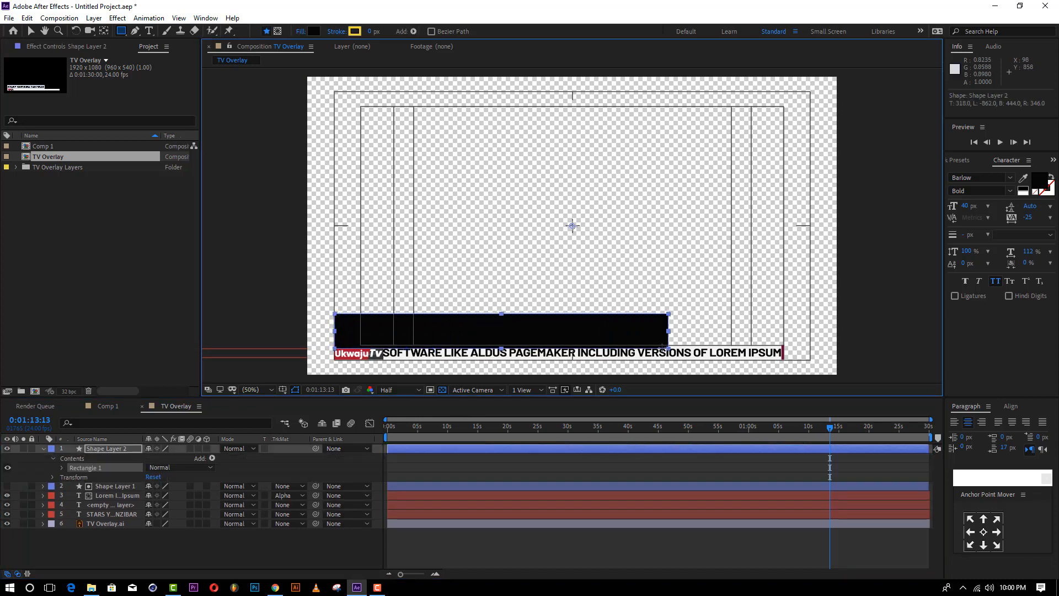
left_click(43, 448)
left_click_drag(105, 449, 111, 496)
Step: Set the headline text layer's track matte to Alpha Matte "Shape Layer 2" and check the overlay at 0:00:02:20
left_click(111, 491)
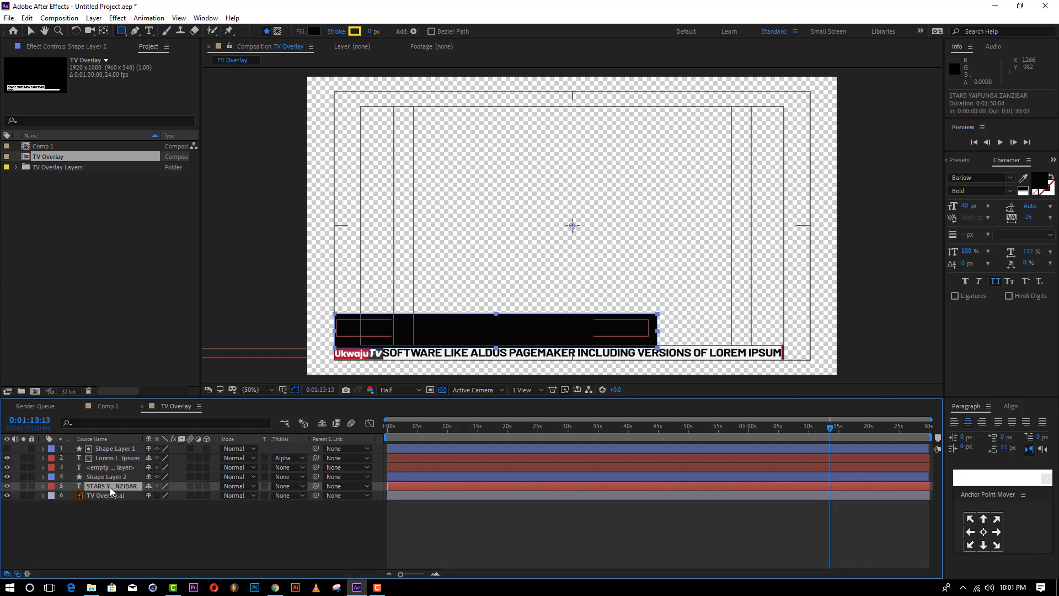
left_click(287, 486)
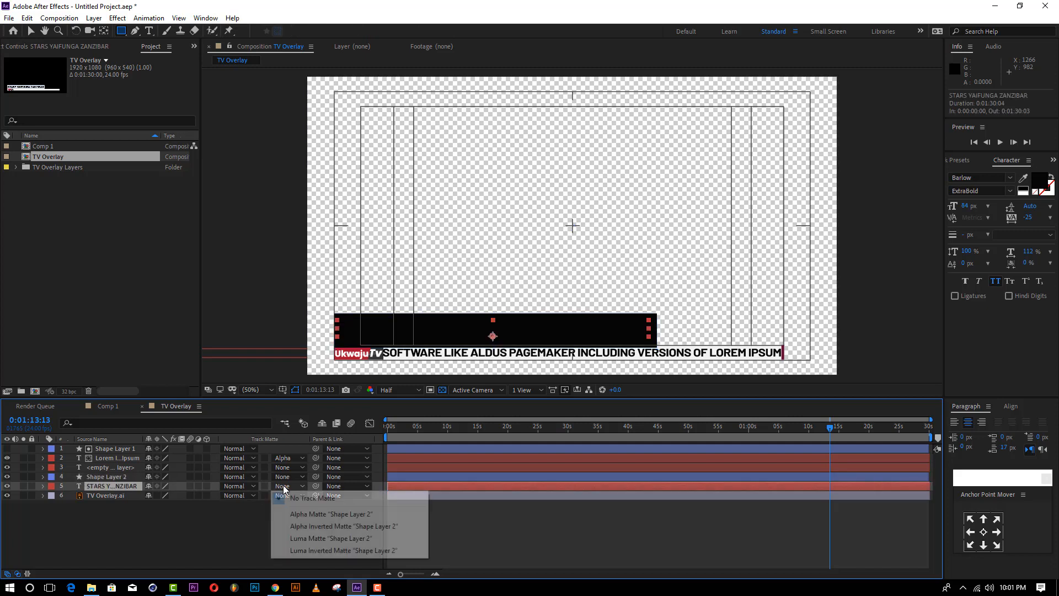
left_click(315, 514)
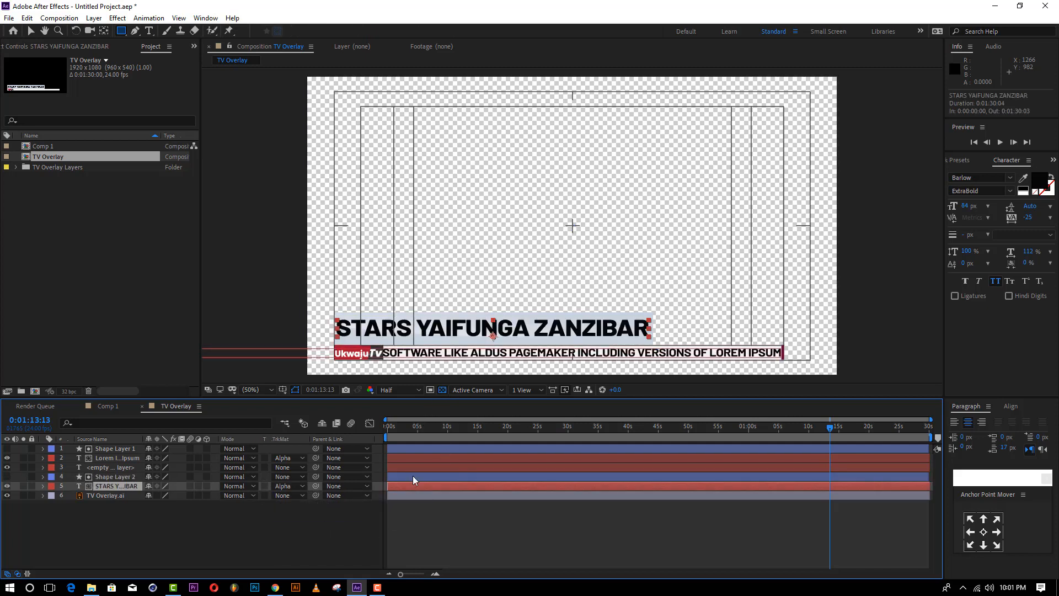
left_click(390, 425)
left_click(404, 425)
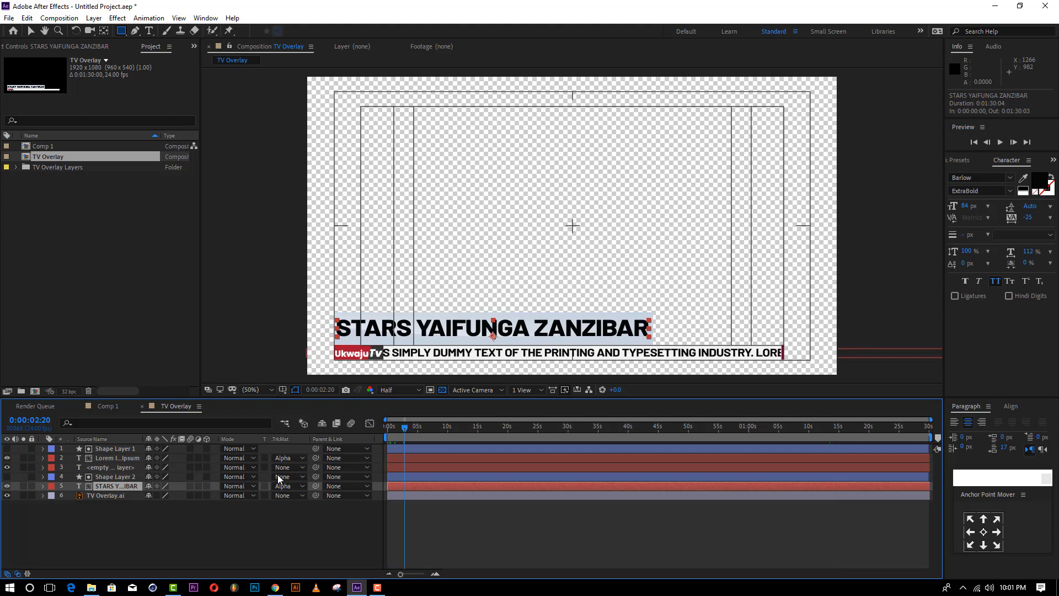
Step: Add a Tracking animator to the headline text layer and raise its Tracking Amount to 1368
left_click(43, 486)
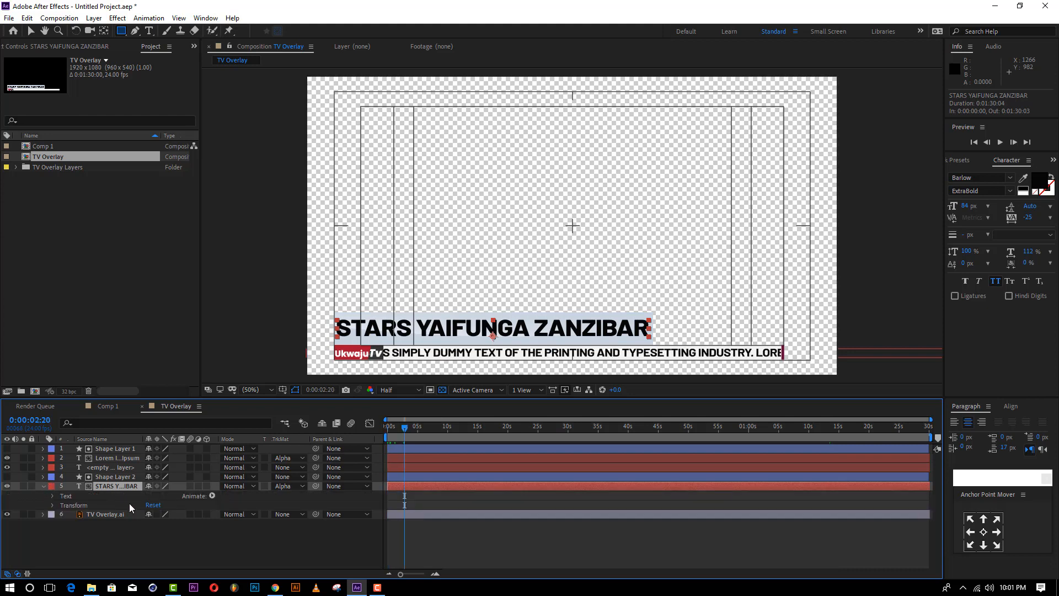
left_click(55, 495)
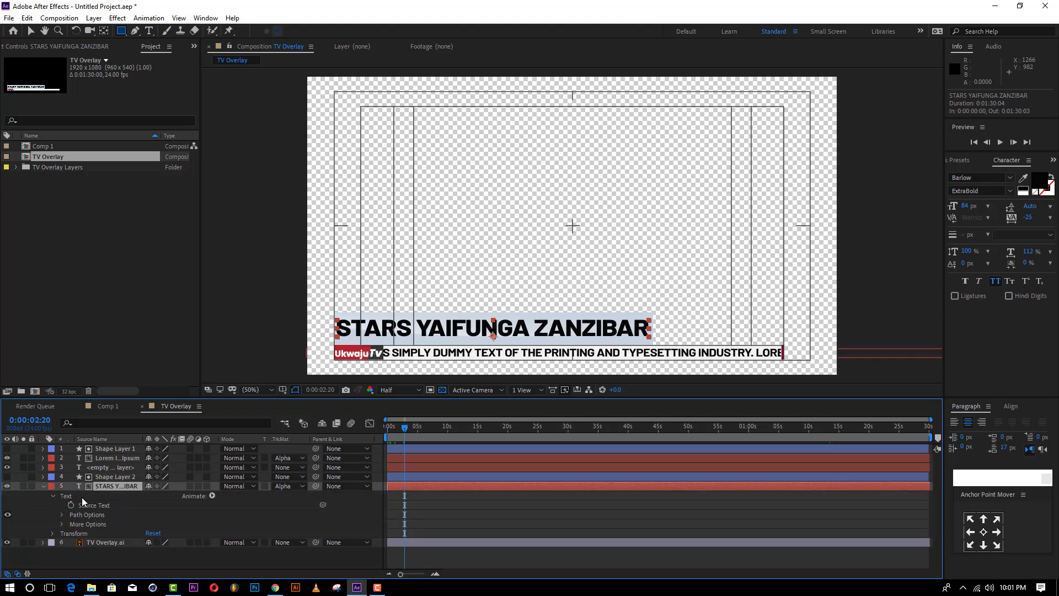
left_click(213, 495)
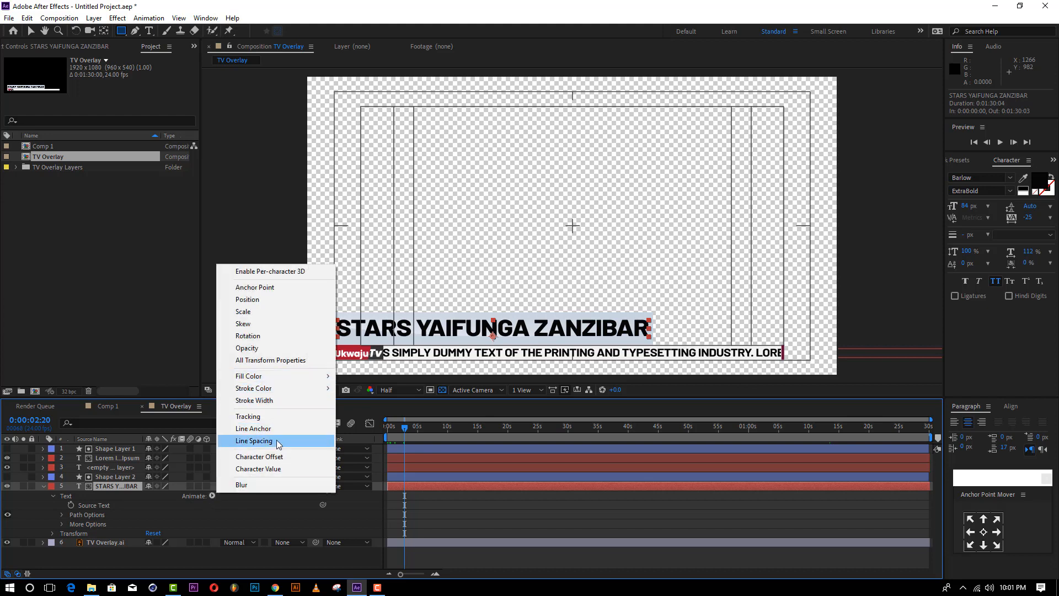
left_click(251, 416)
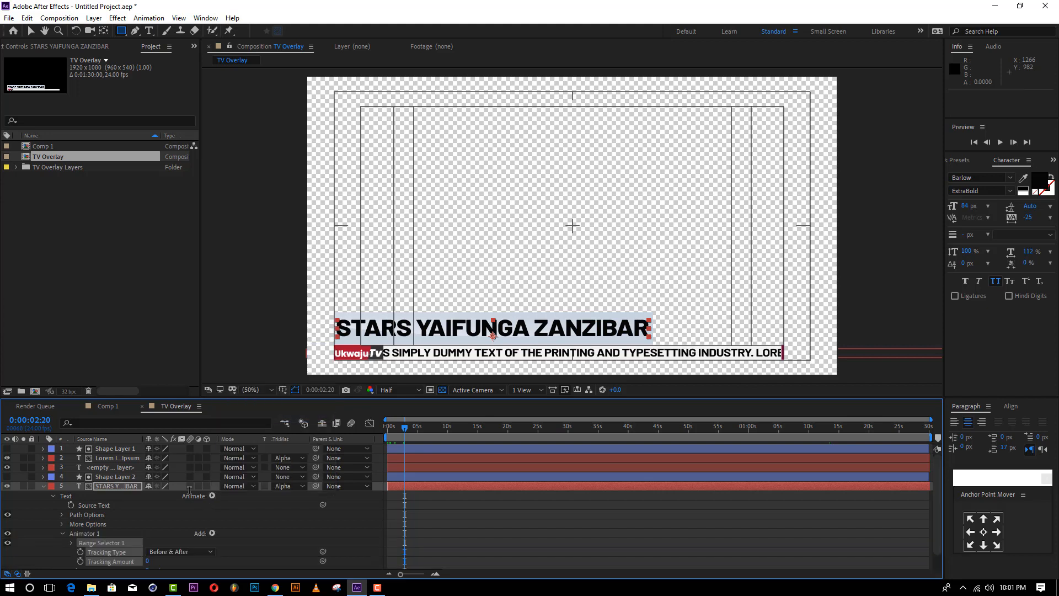
left_click_drag(155, 560, 596, 475)
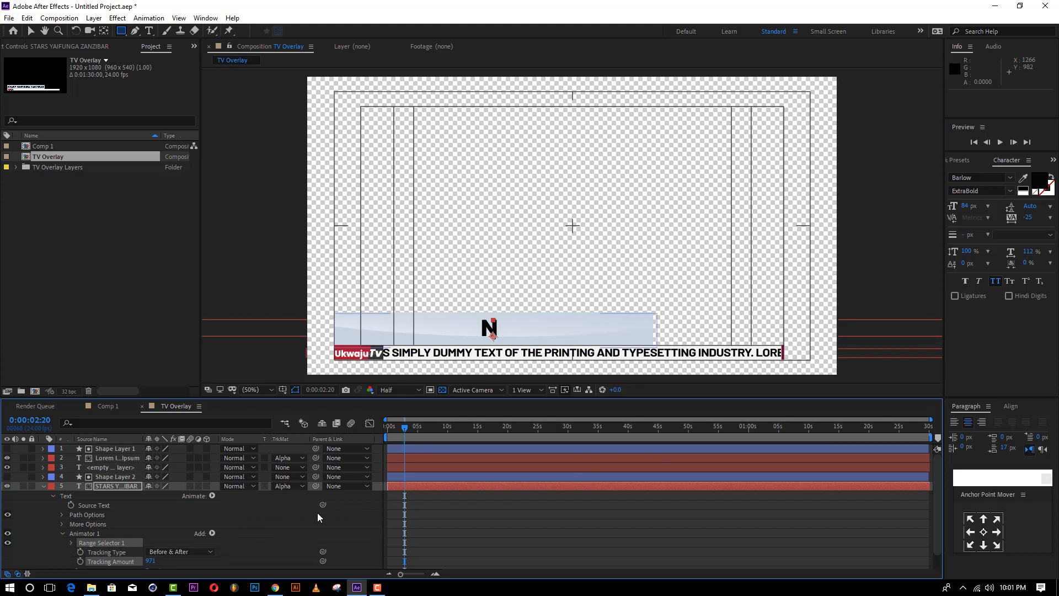
scroll(318, 513, "down", 1)
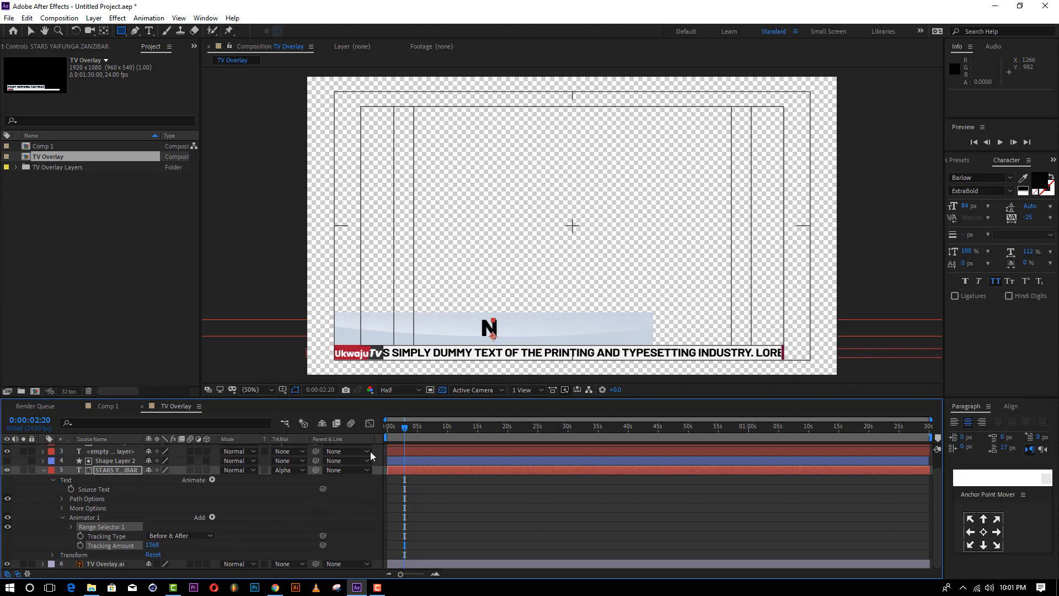
Step: Keyframe the headline's Tracking Amount at 0:00:00:00 and set it to 0 at 0:00:01:00
left_click_drag(398, 435, 376, 438)
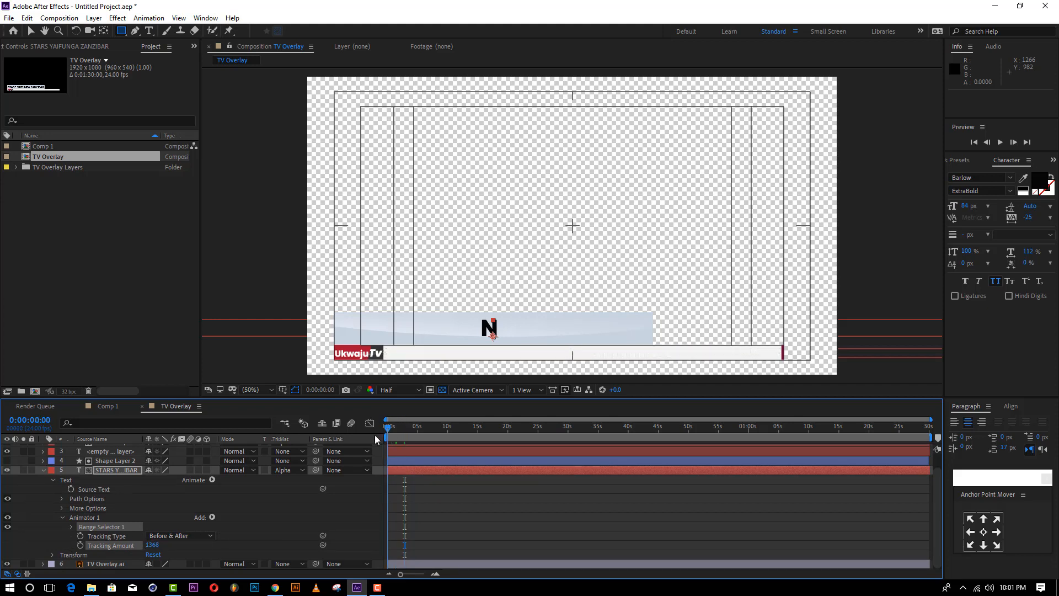
left_click(79, 545)
left_click_drag(405, 572, 422, 573)
left_click(435, 430)
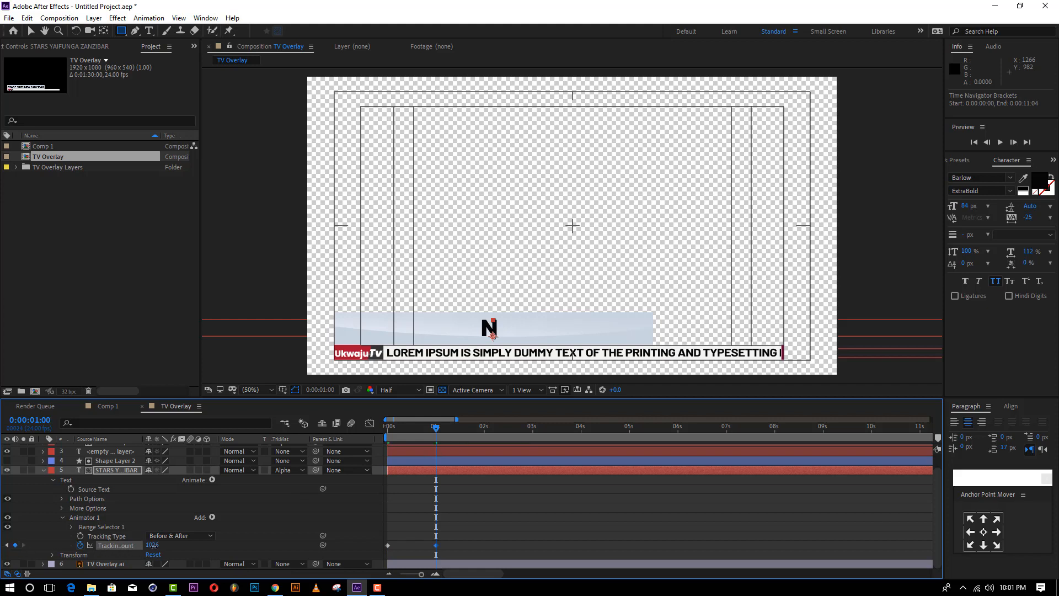
type("0")
left_click(180, 547)
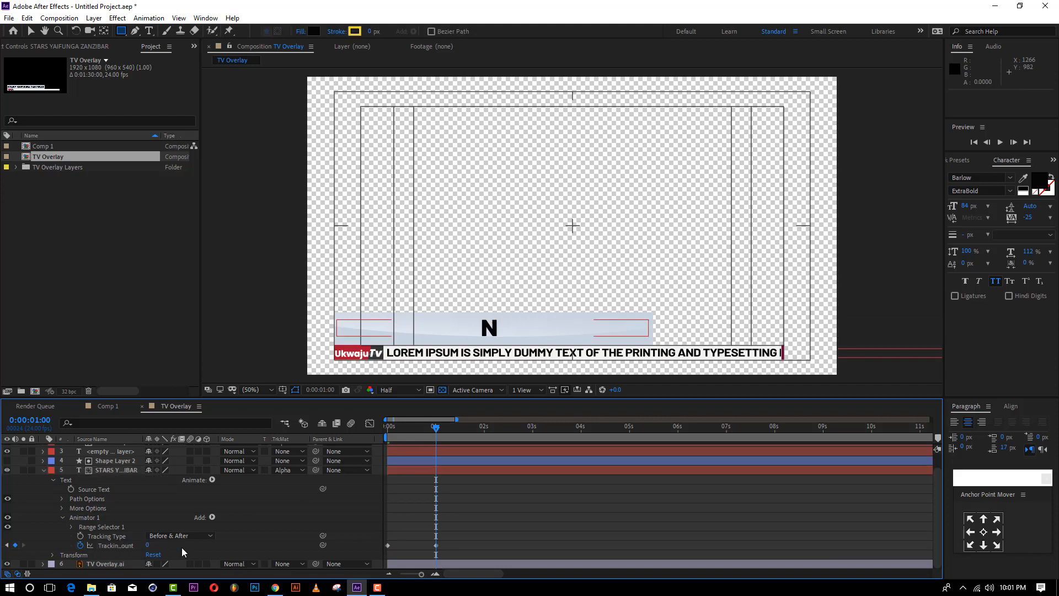
Step: Preview the headline's tracking animation from the start, and return the playhead to 0:00:01:00
left_click(392, 425)
key("space")
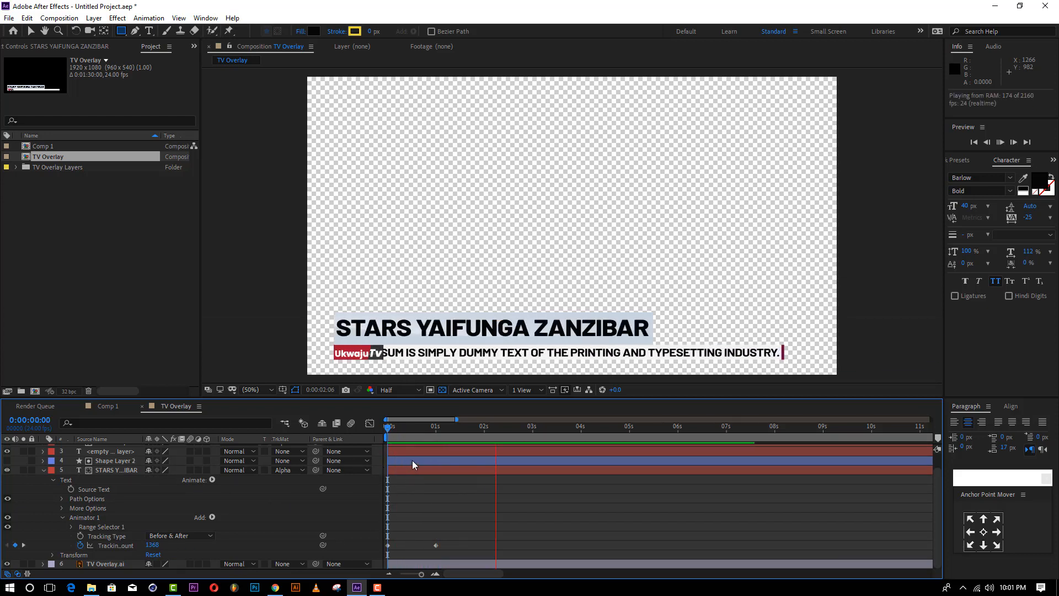
left_click(435, 427)
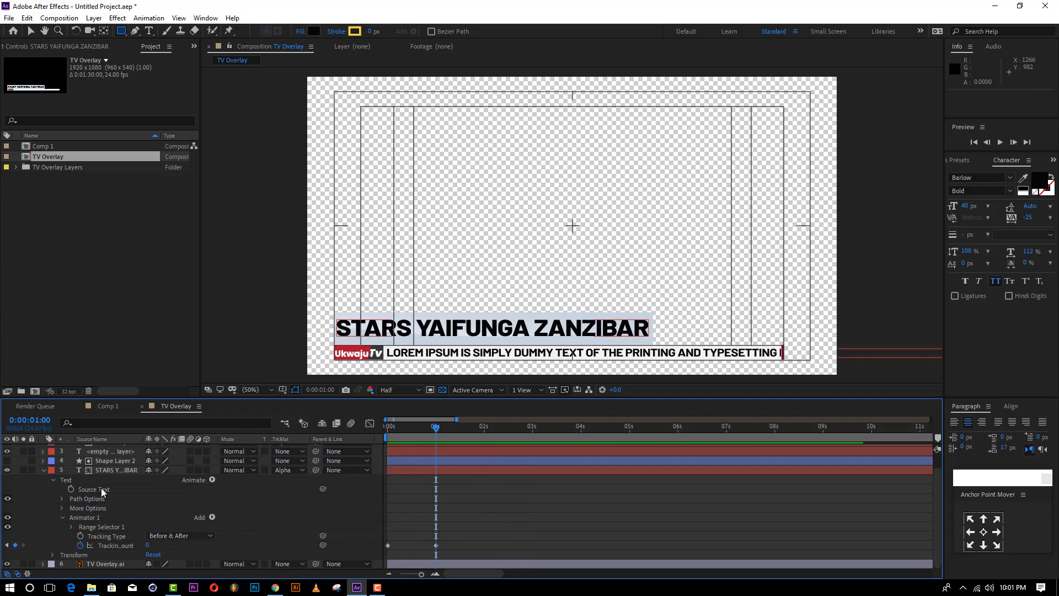
left_click(126, 538)
left_click(164, 536)
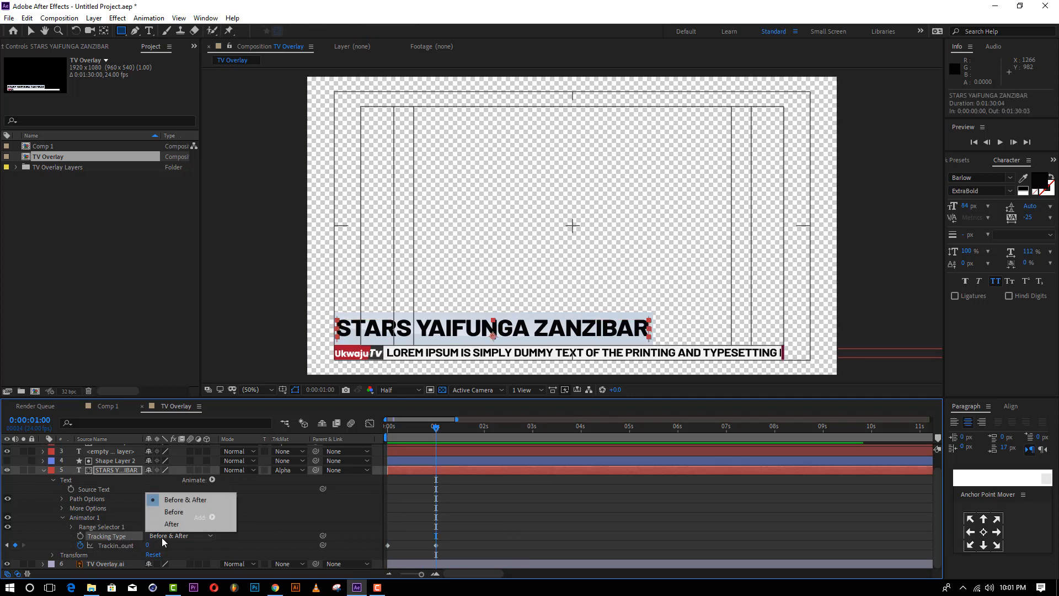
left_click(118, 548)
left_click(115, 529)
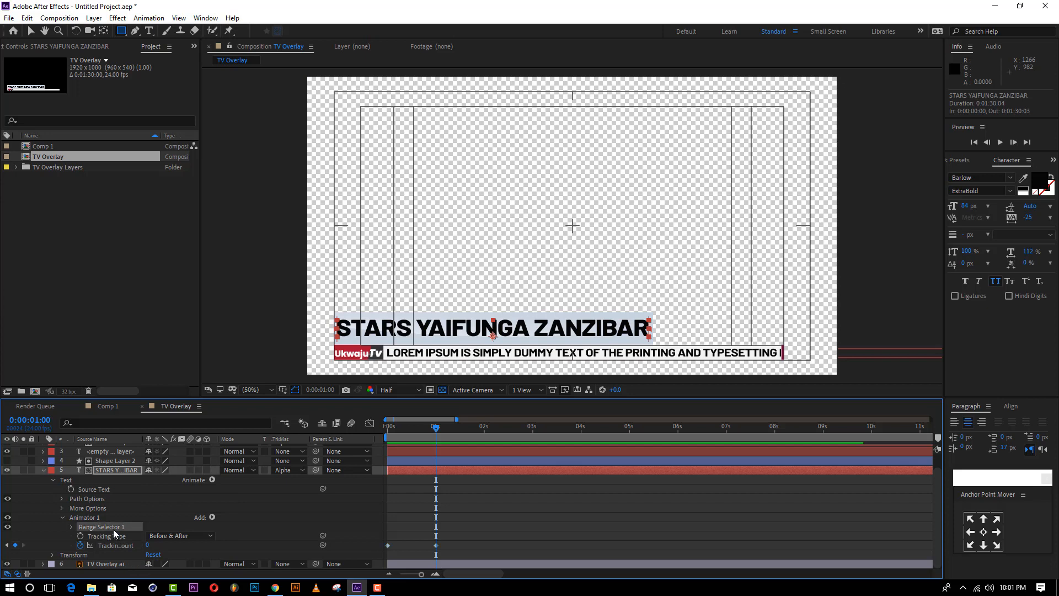
scroll(107, 498, "up", 1)
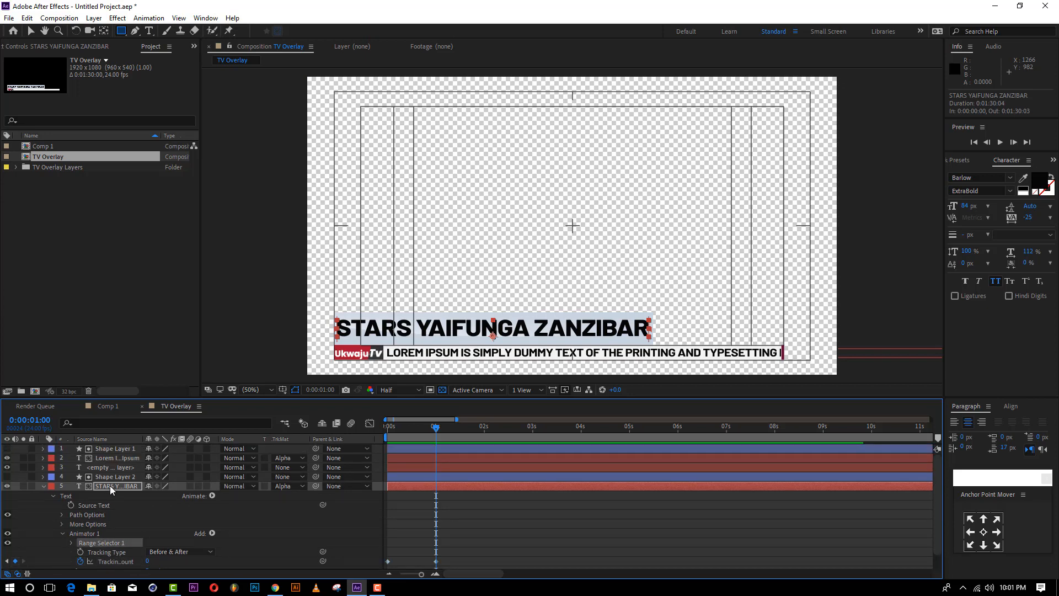
Step: Reveal the headline text layer's Position property and separate its dimensions
left_click(106, 487)
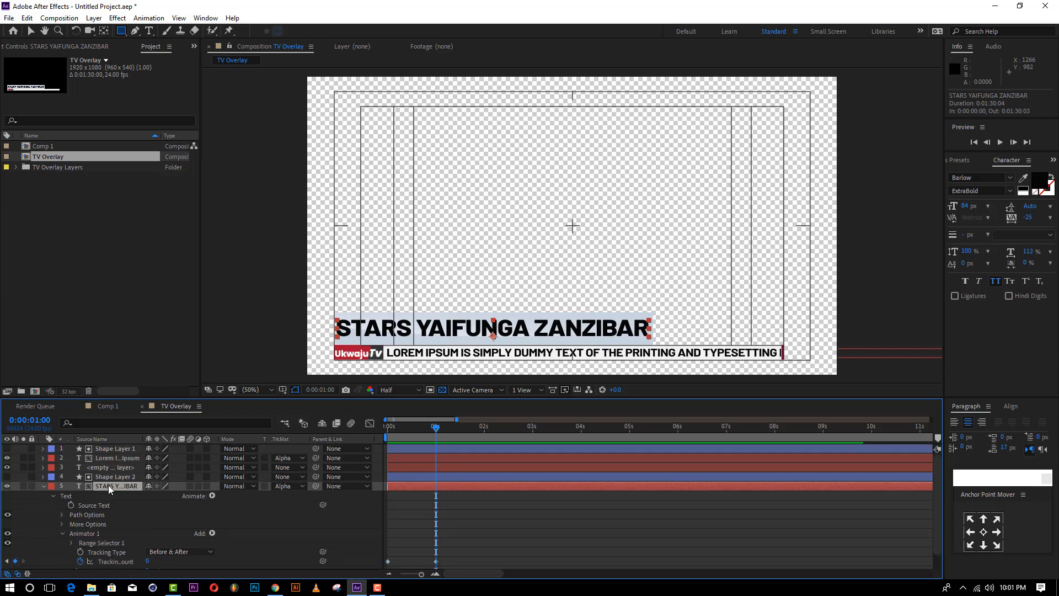
key("p")
right_click(107, 495)
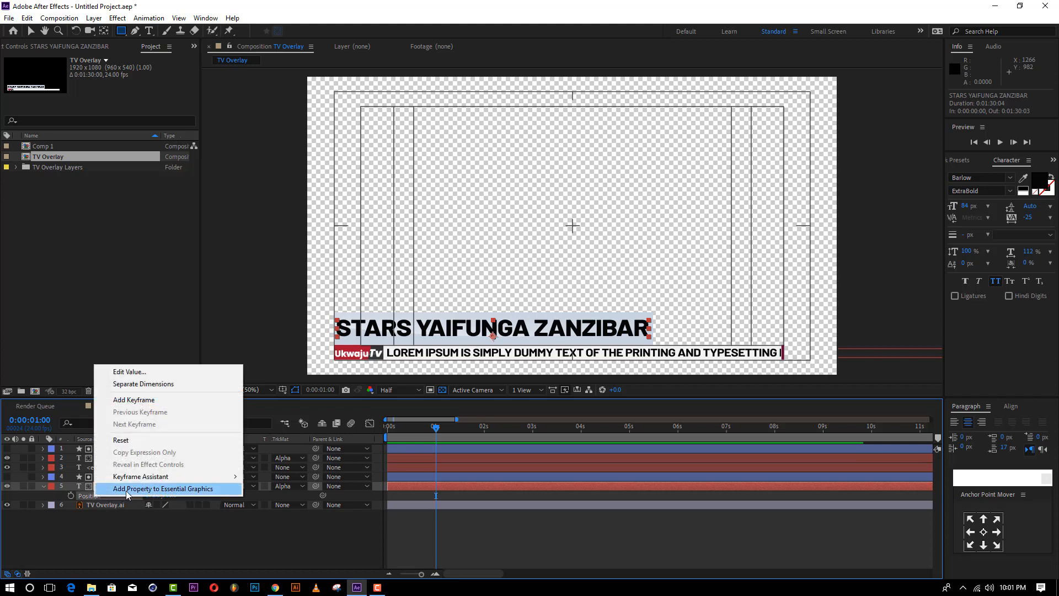
left_click(150, 385)
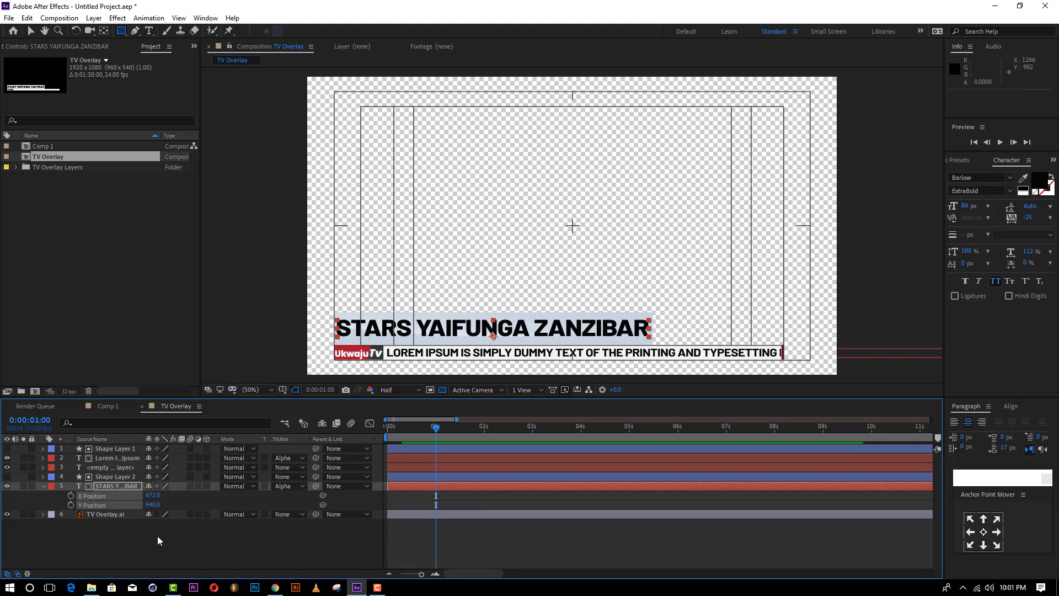
Step: Add a Y Position keyframe for the headline at 0:00:01:00 and set its Y Position to 769 at 0:00:00:00
left_click(71, 505)
left_click_drag(417, 438, 317, 445)
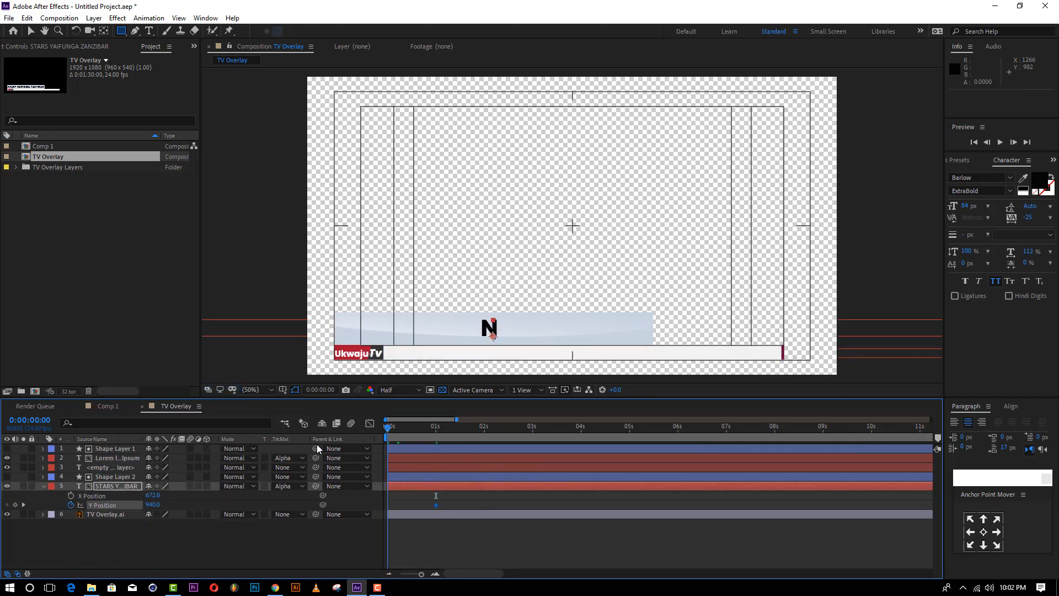
left_click_drag(149, 504, 79, 517)
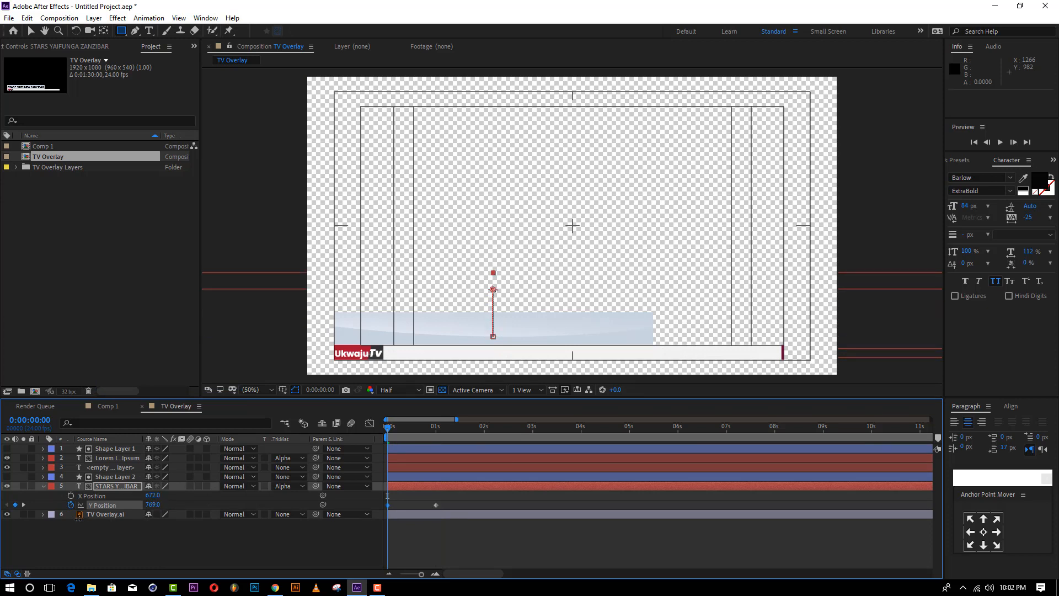
Step: Apply Easy Ease to both of the headline's Y Position keyframes and preview the movement from the start
left_click_drag(448, 499, 372, 515)
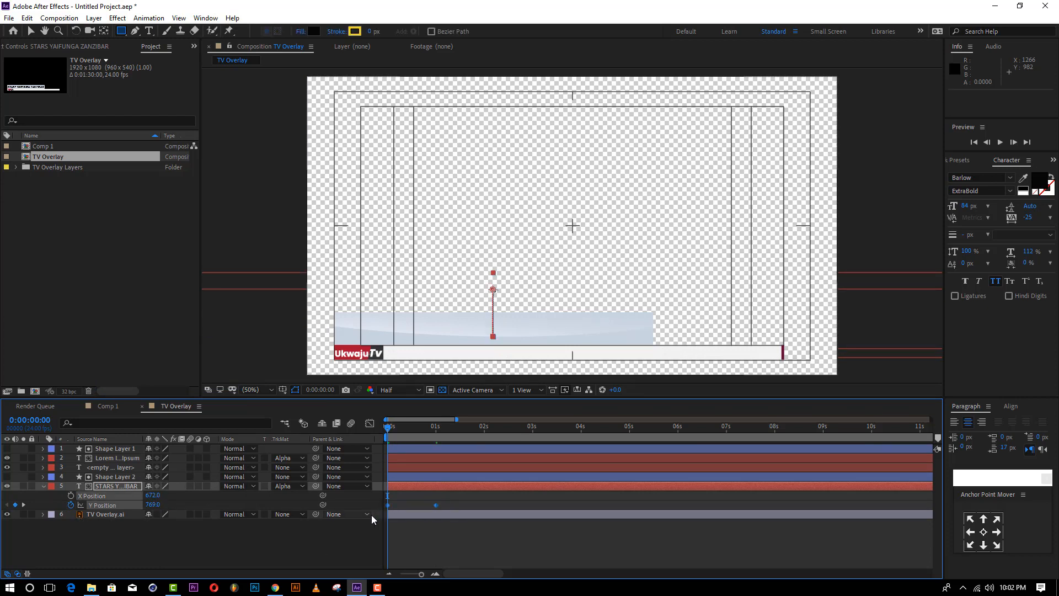
right_click(436, 505)
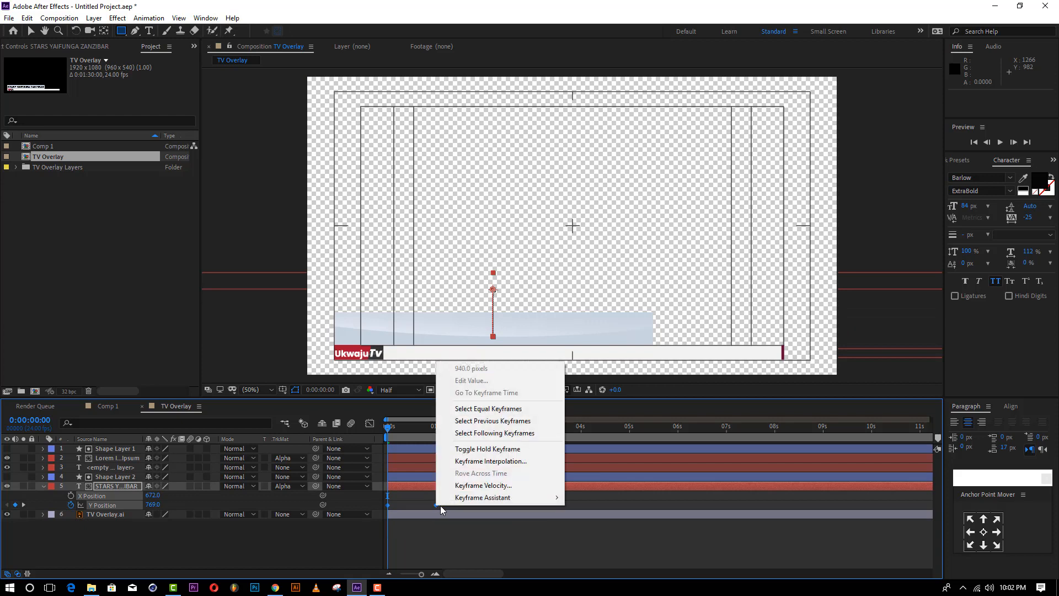
mouse_move(454, 499)
left_click(576, 425)
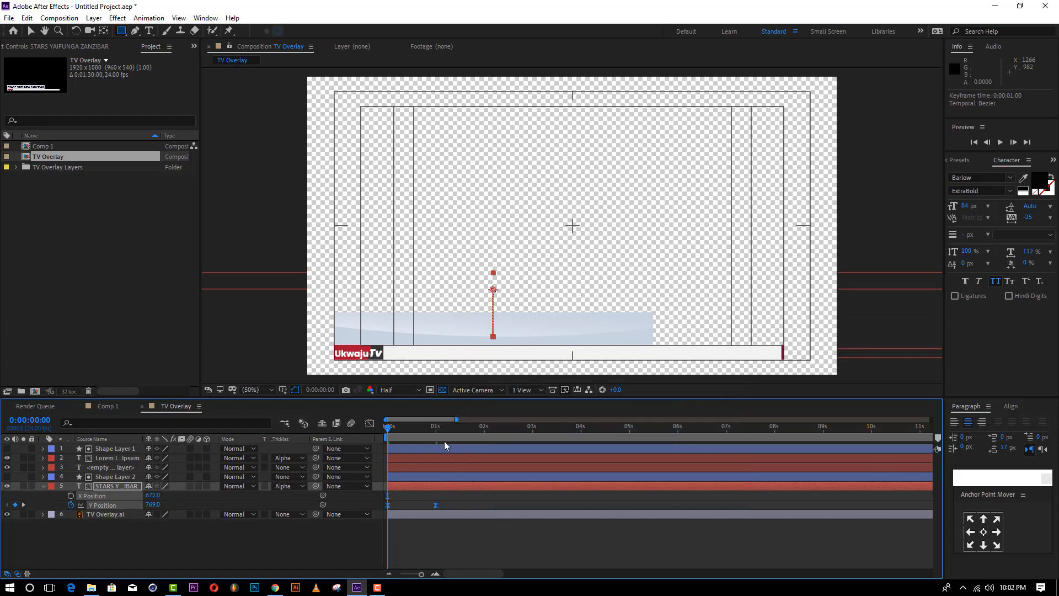
key("space")
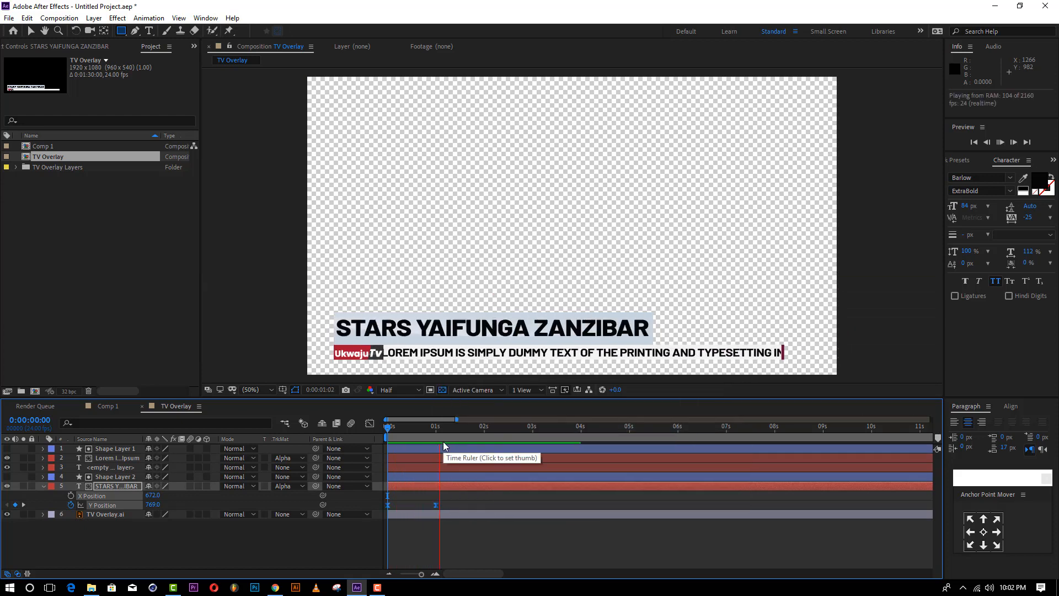
mouse_move(423, 429)
left_mouse_down()
mouse_move(436, 429)
mouse_move(401, 436)
mouse_move(432, 441)
left_mouse_up()
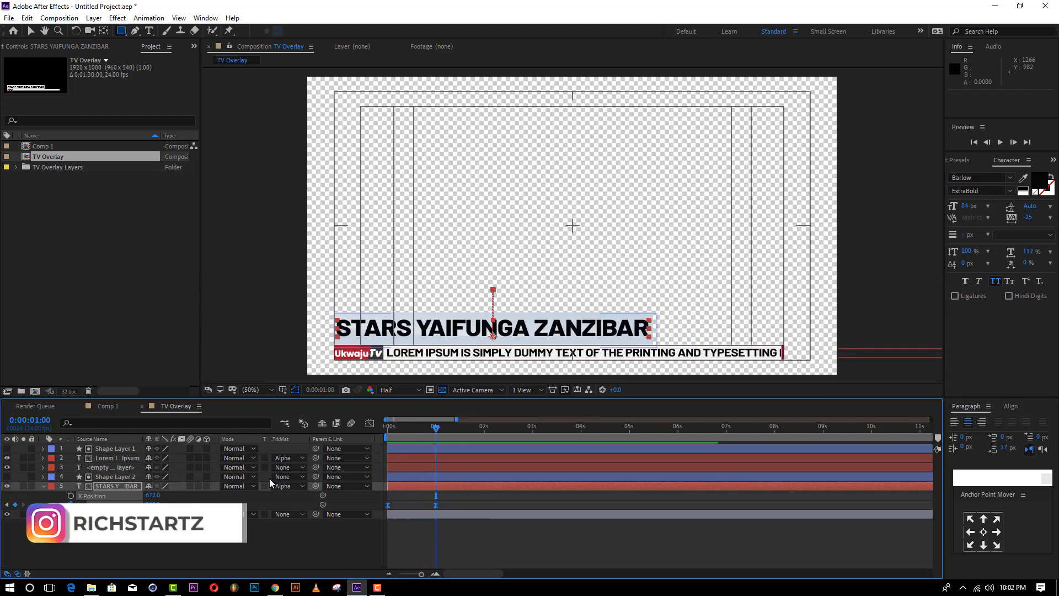
Step: Show the Y Position value graph and pull the first keyframe's handle upward for a fast start, previewing the motion
left_click(369, 424)
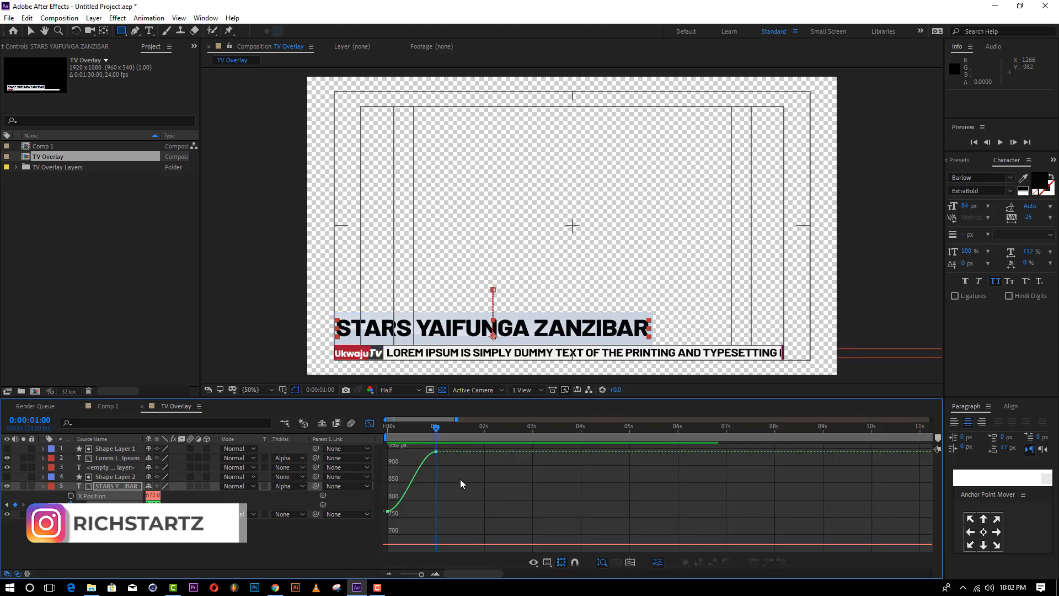
left_click(388, 511)
left_click_drag(404, 512, 358, 477)
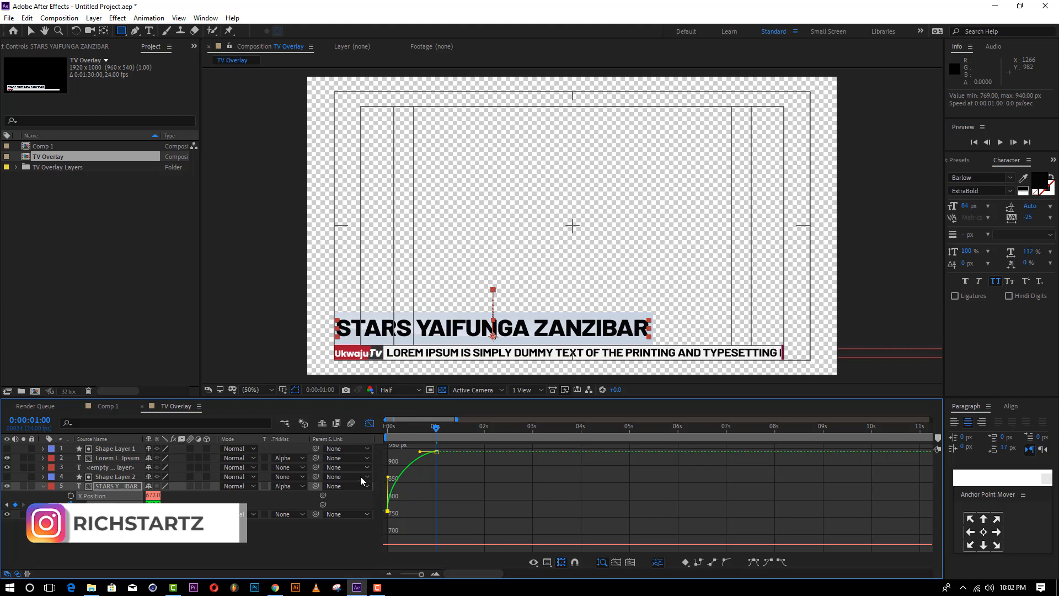
left_click_drag(435, 428, 338, 450)
key("space")
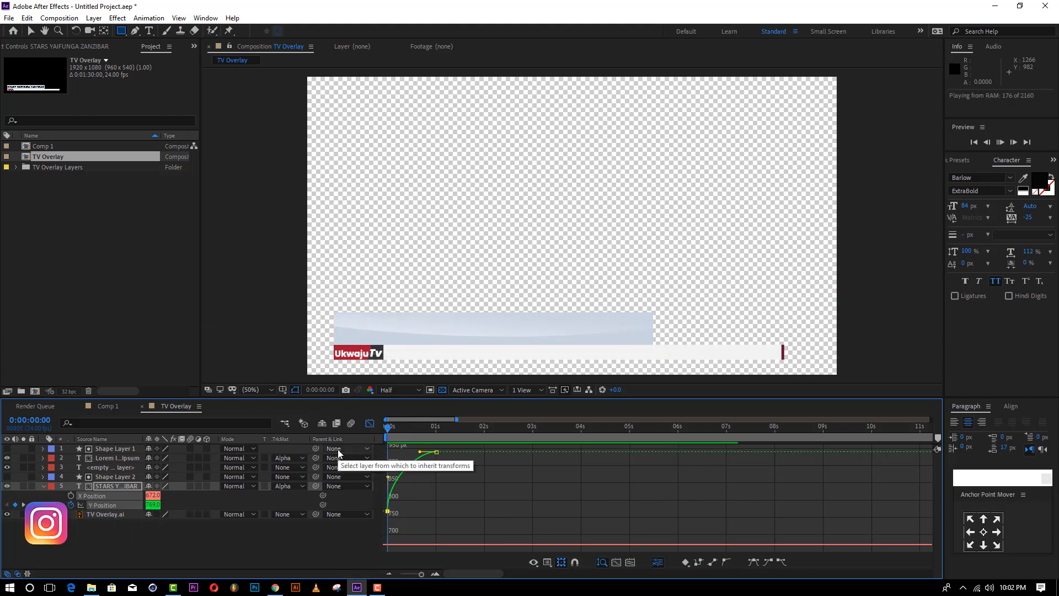
key("space")
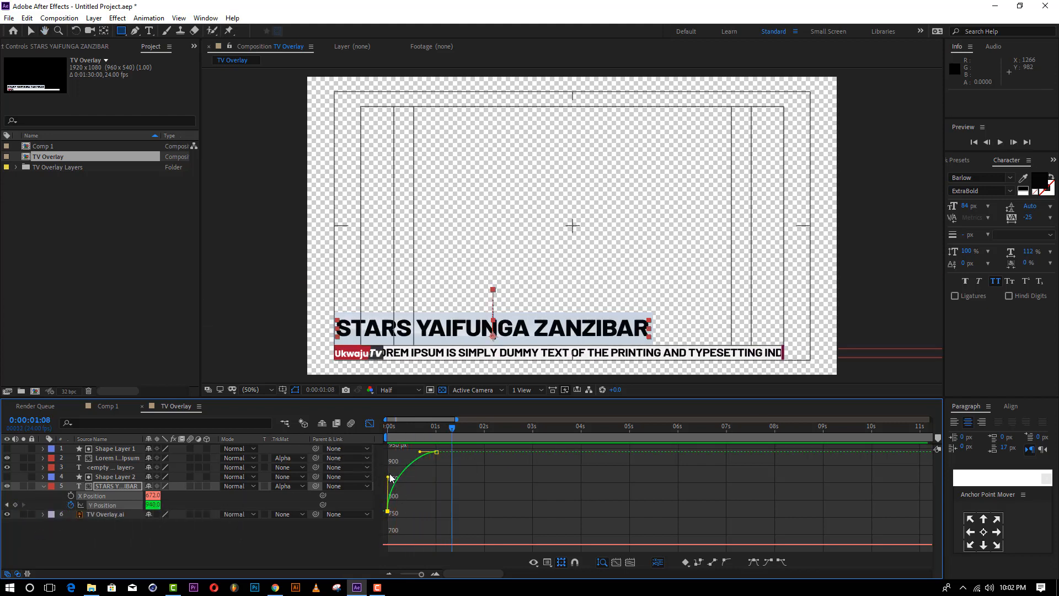
Step: Reshape the Y Position curve to start slowly and rise steeply into the second keyframe, preview it, and close the Graph Editor
left_click_drag(389, 478, 436, 524)
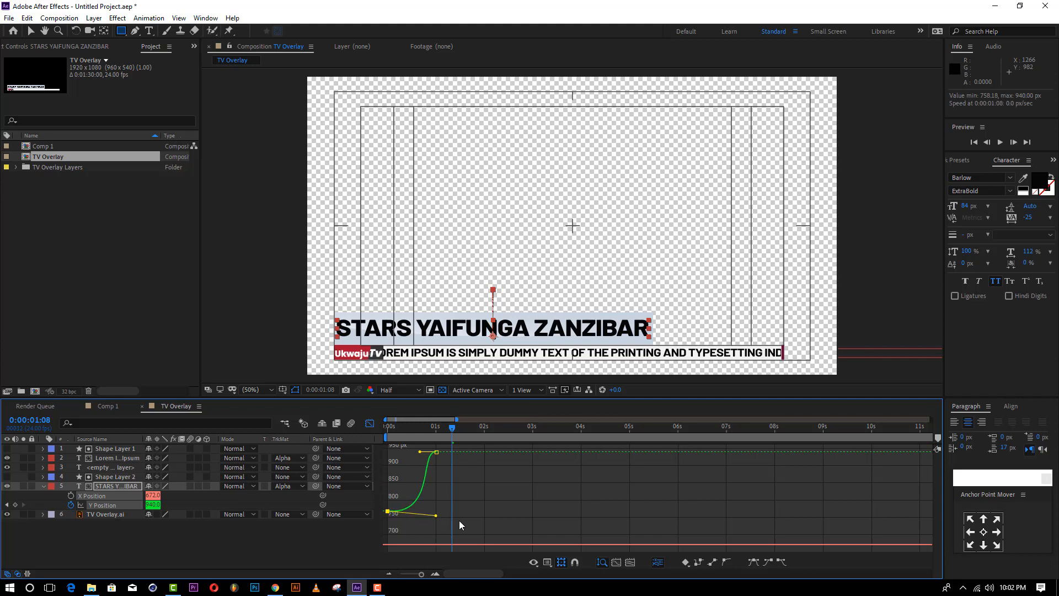
key("space")
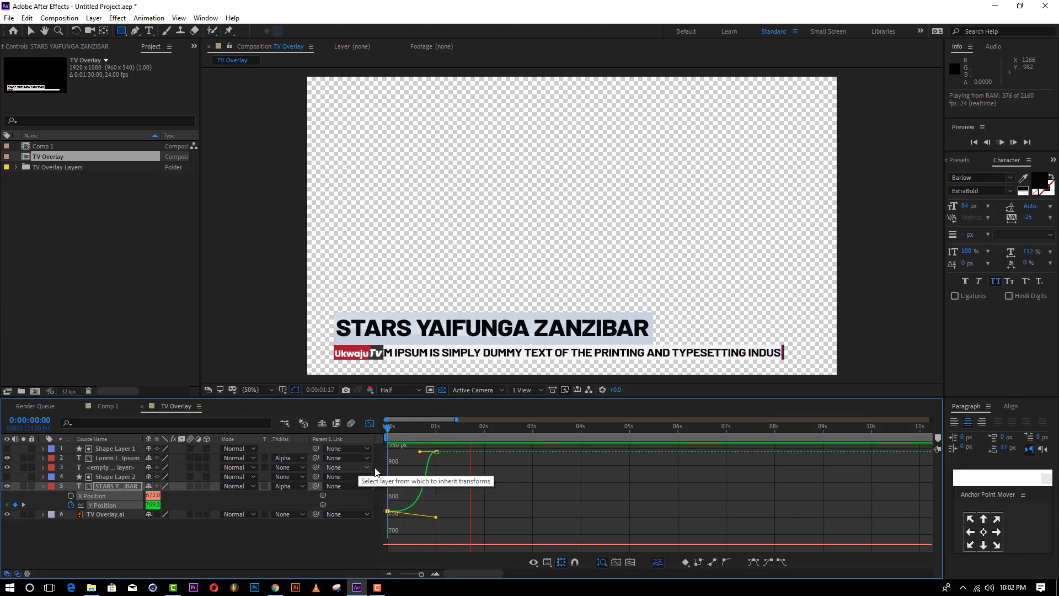
key("space")
left_click_drag(420, 452, 398, 525)
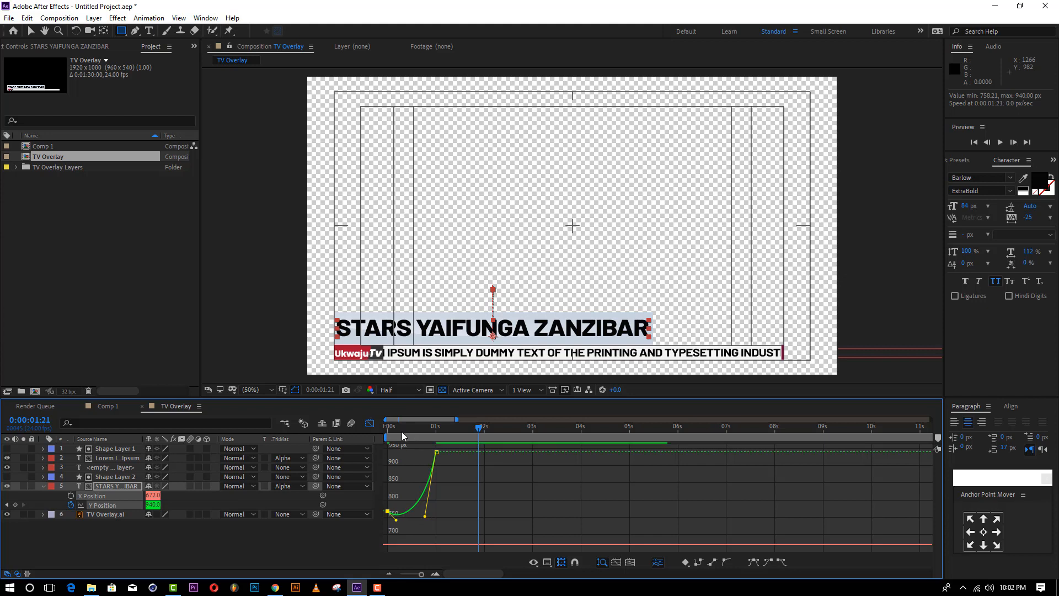
key("space")
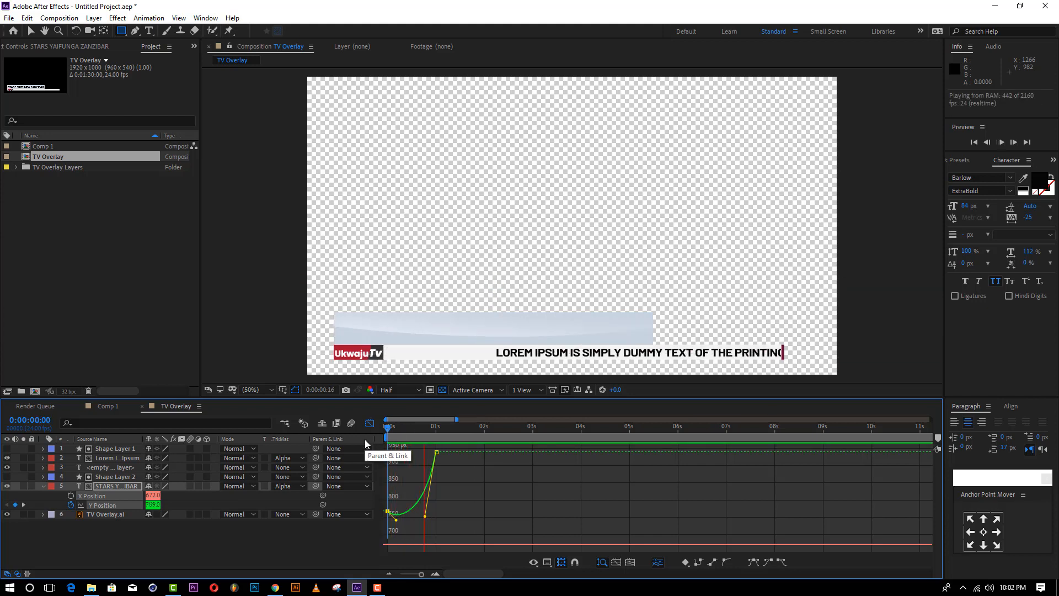
key("space")
left_click(369, 423)
left_click(369, 423)
left_click(370, 423)
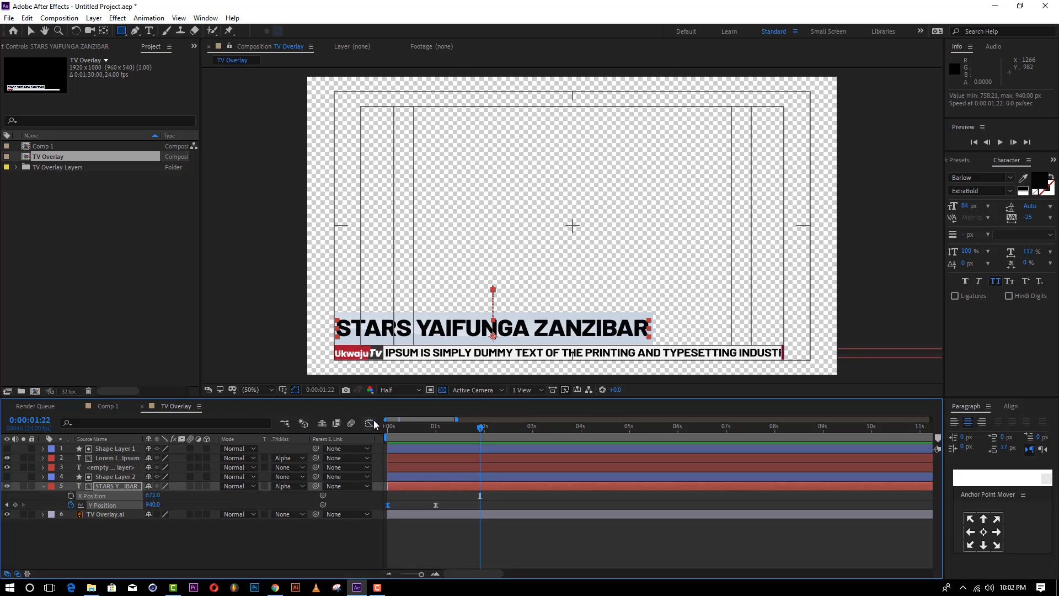
Step: Reveal all of the headline layer's keyframed properties and apply Easy Ease to both Tracking Amount keyframes
left_click(62, 488)
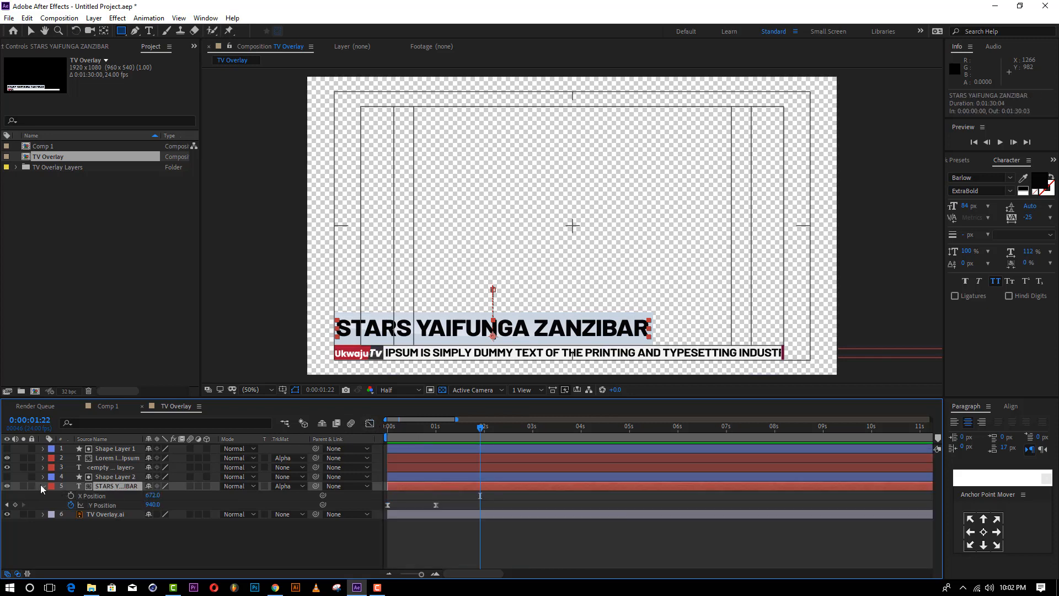
left_click(42, 486)
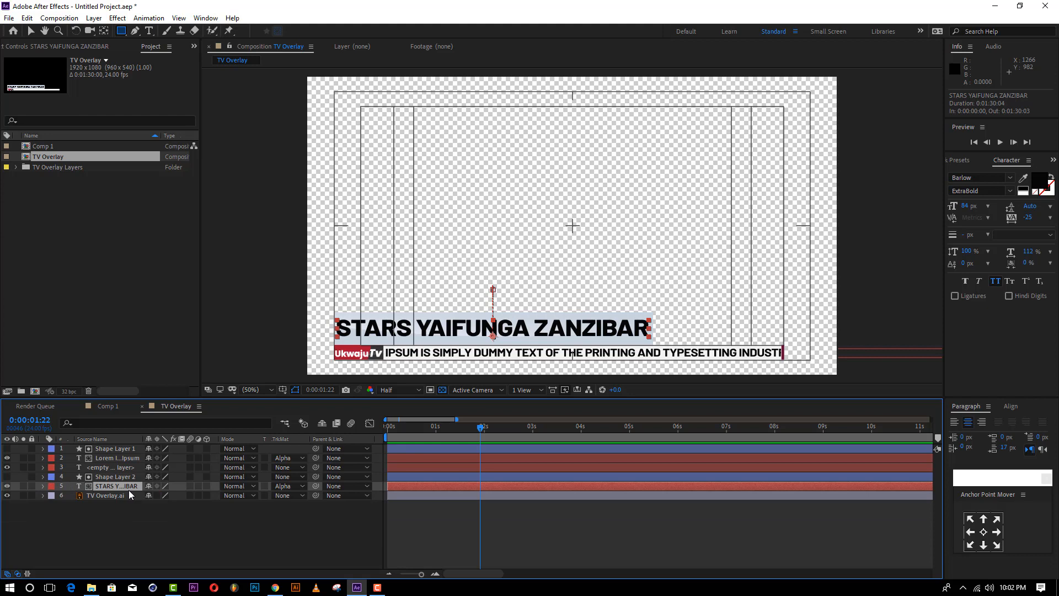
key("u")
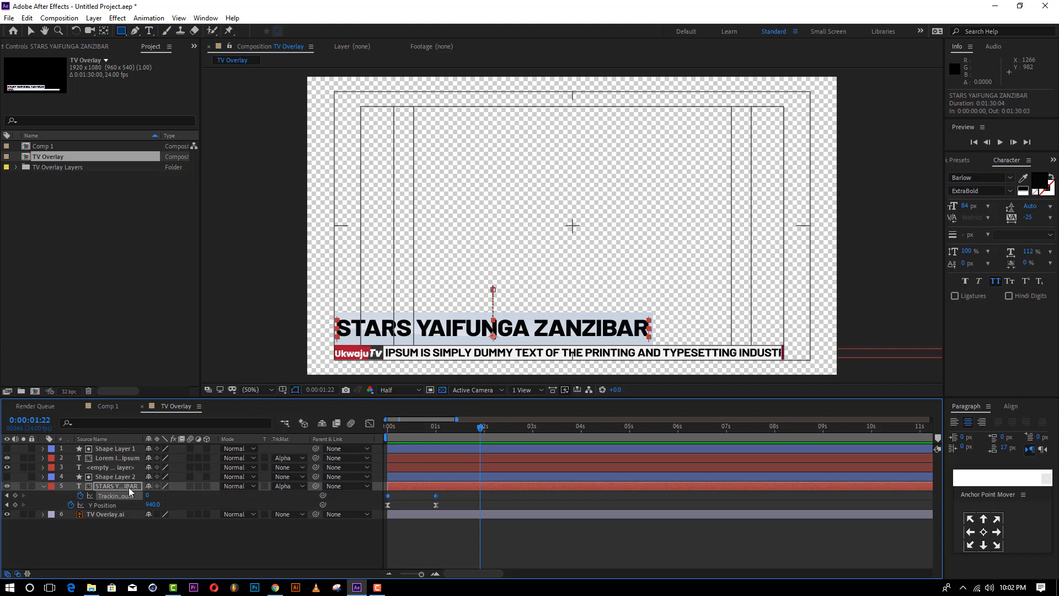
right_click(436, 495)
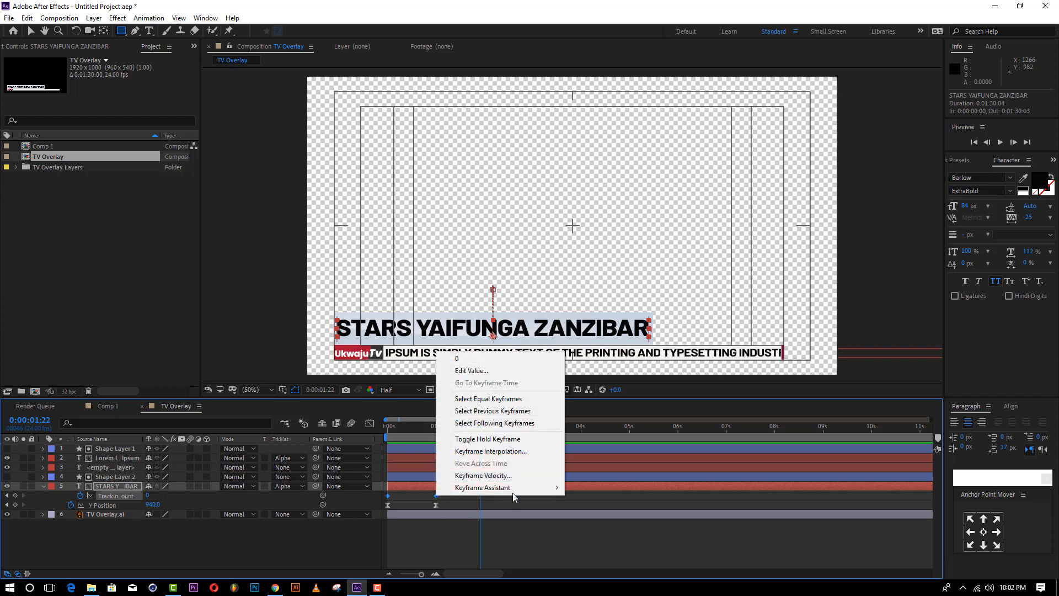
mouse_move(513, 487)
left_click(591, 416)
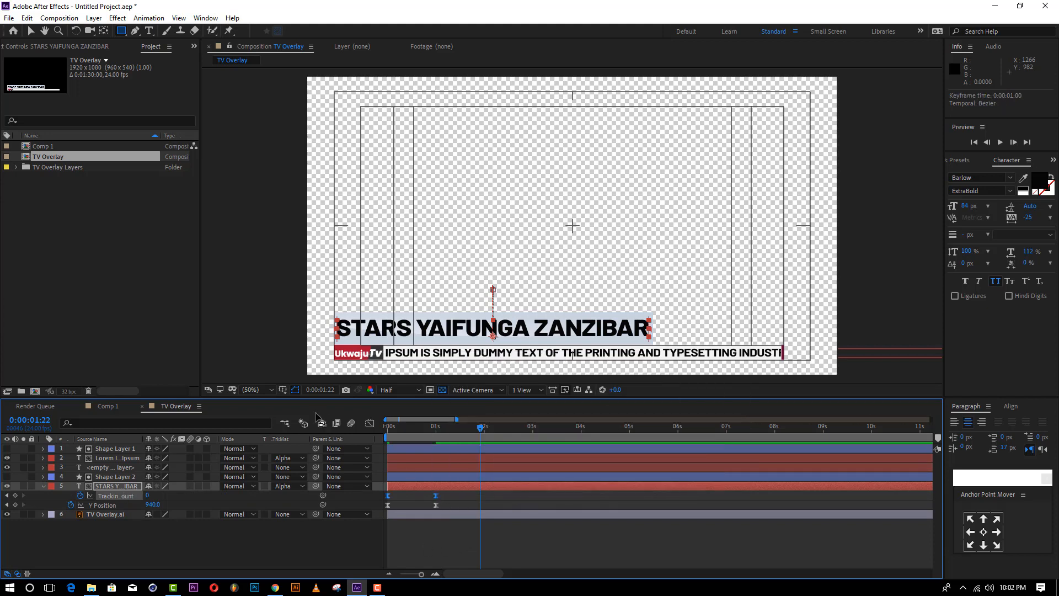
Step: Shape the Tracking Amount speed graph so the speed peaks right after the first keyframe and tapers off, and preview it from the start
left_click(369, 423)
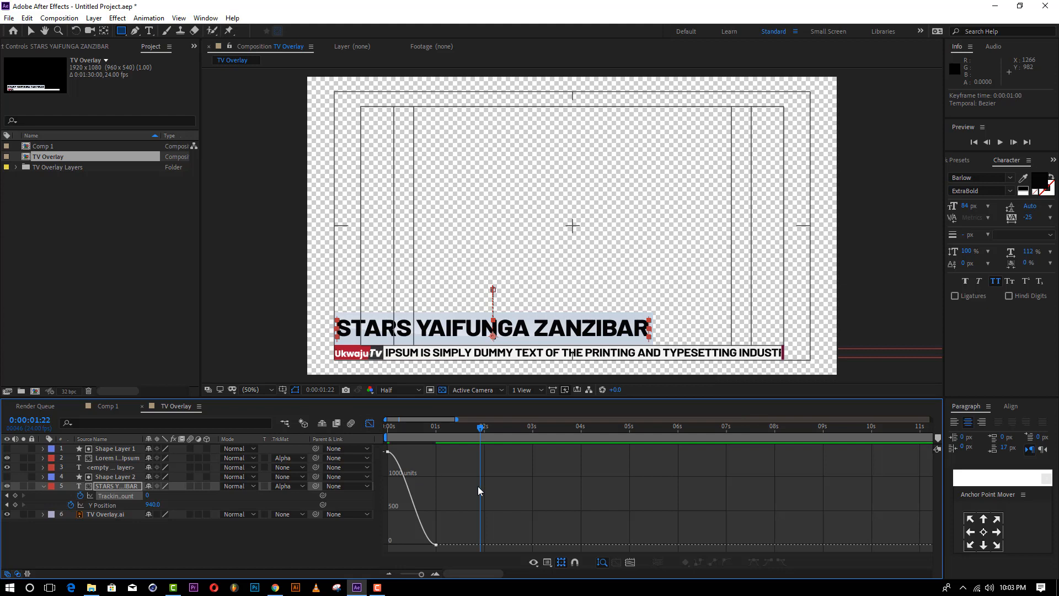
left_click(432, 534)
left_click(561, 561)
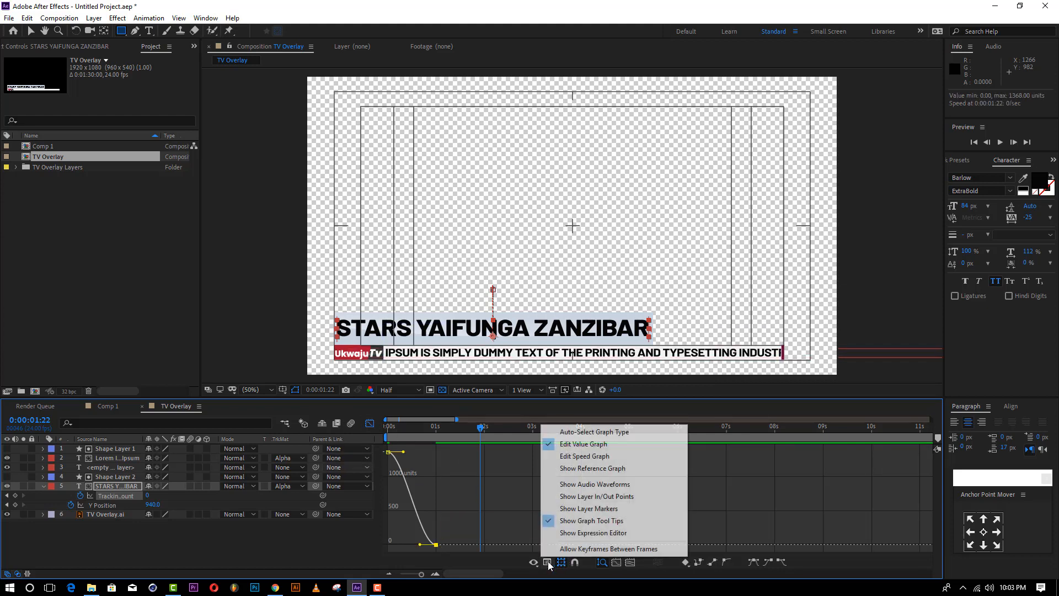
left_click(601, 462)
left_click_drag(453, 447, 403, 458)
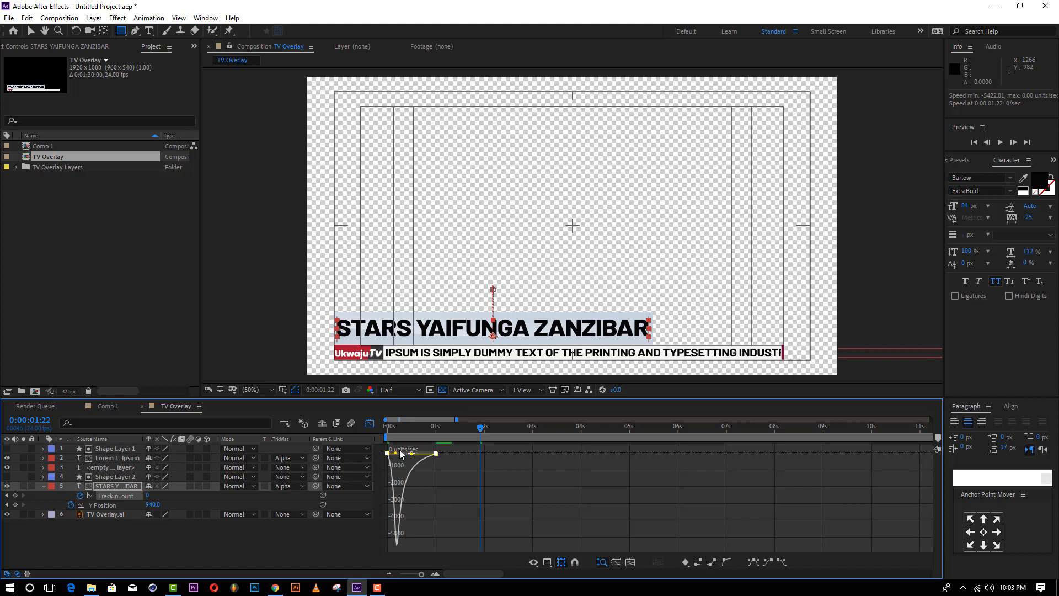
left_click_drag(397, 453, 400, 455)
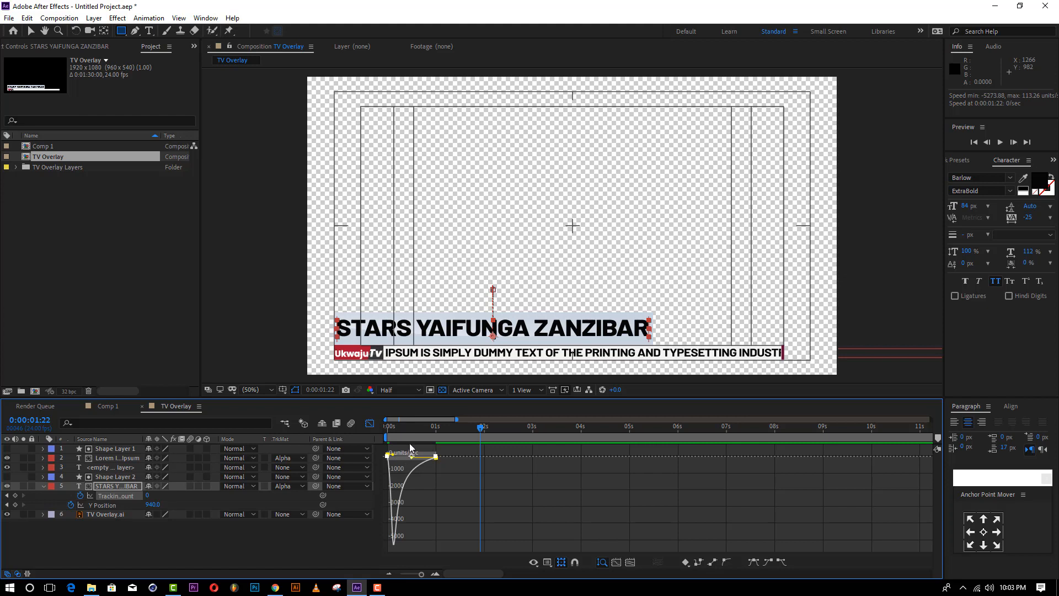
key("Home")
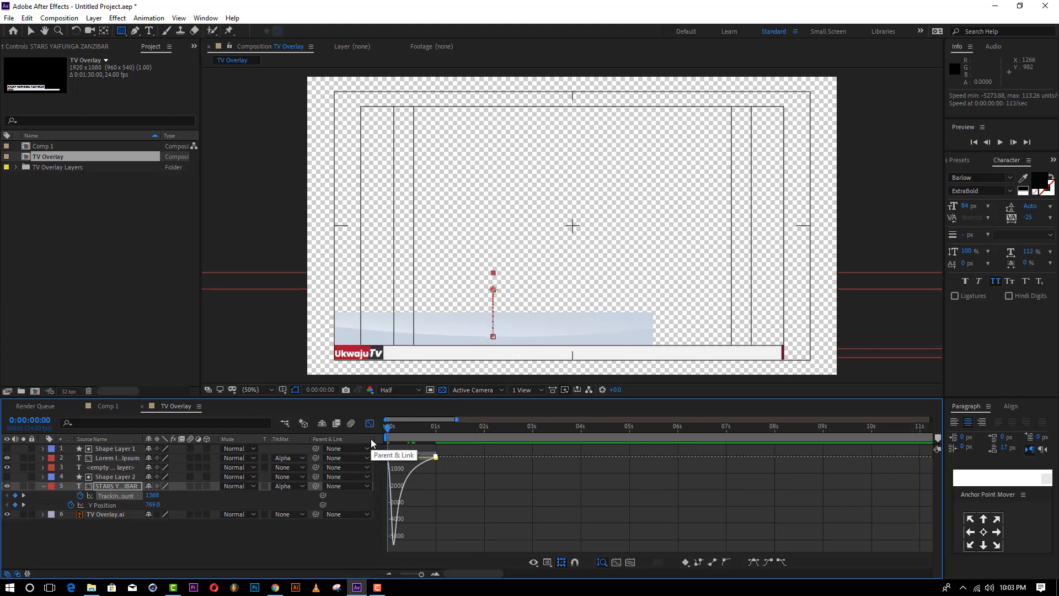
key("space")
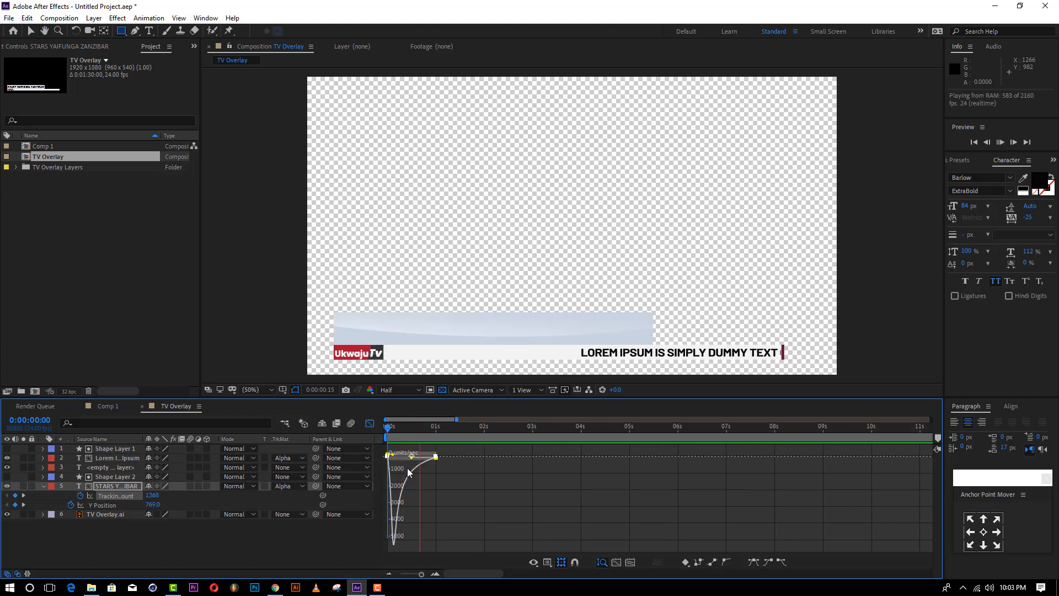
key("space")
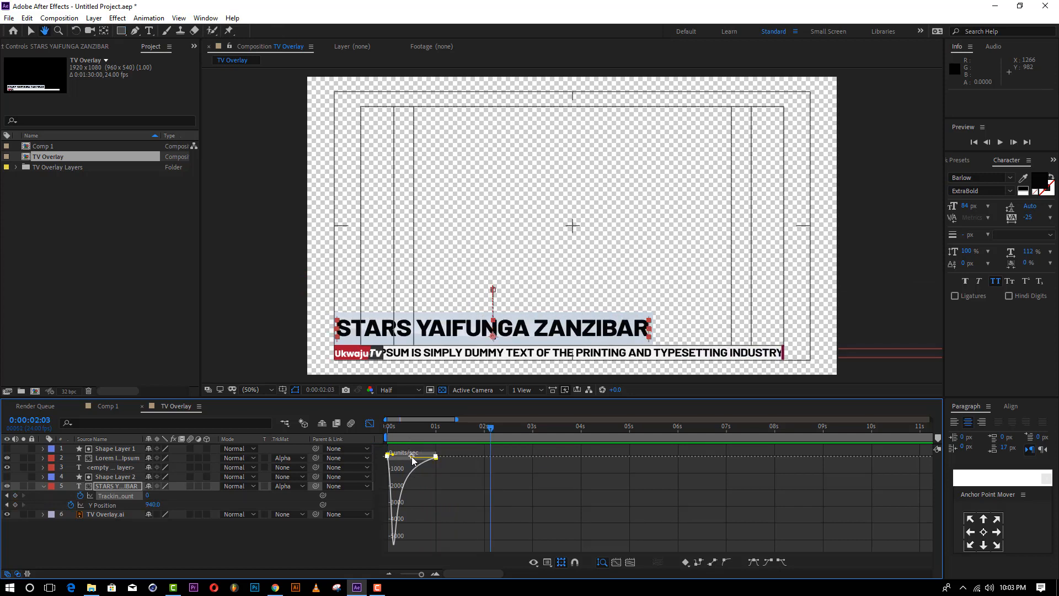
Step: Fine-tune the first keyframe's handle on the Tracking Amount speed graph and replay the headline animation
left_click_drag(392, 457, 363, 438)
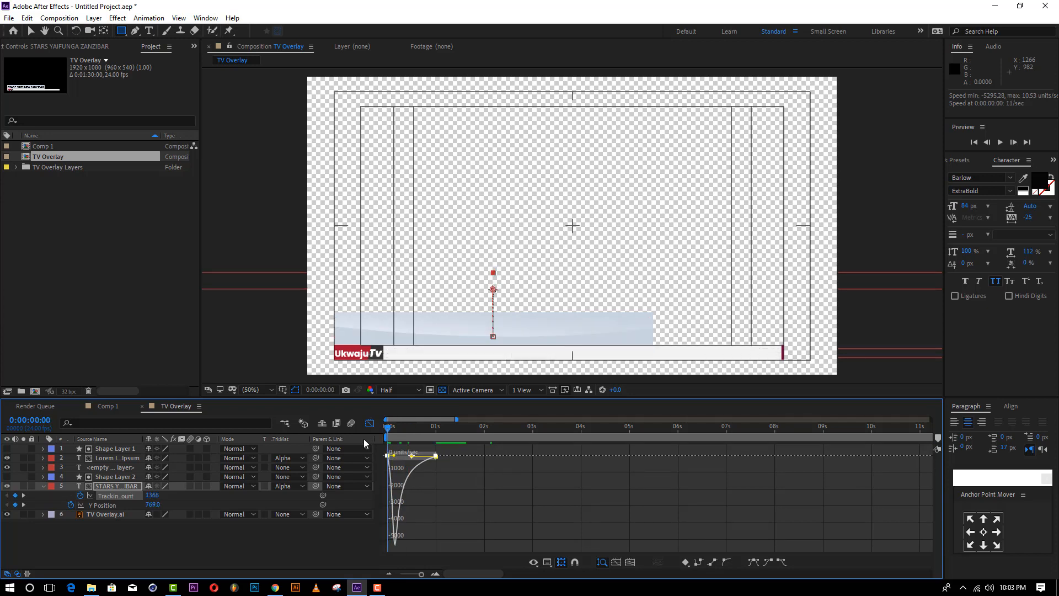
key("space")
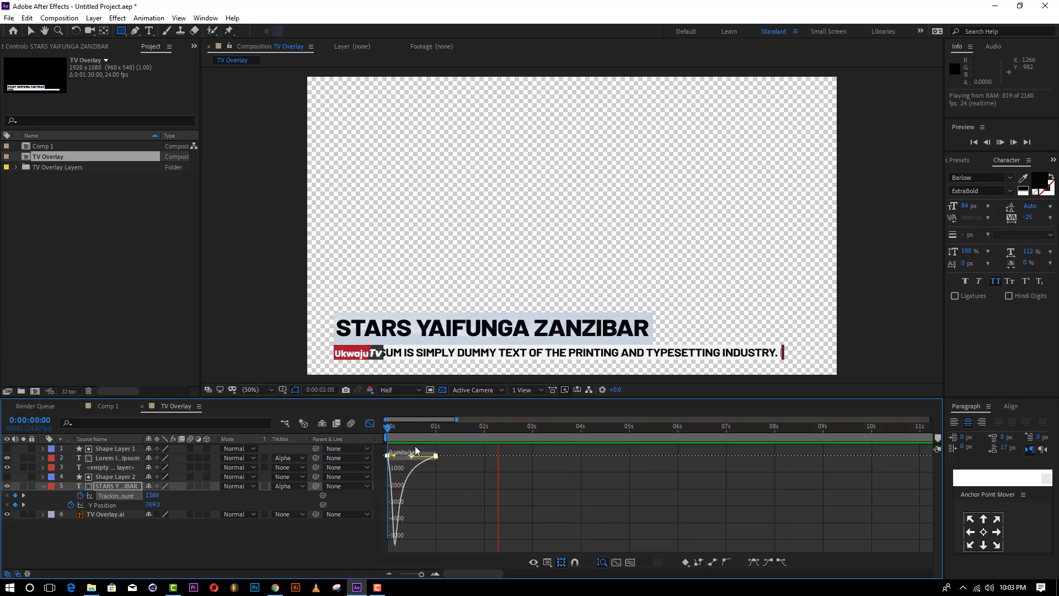
left_click(408, 427)
left_click_drag(402, 425, 439, 423)
key("space")
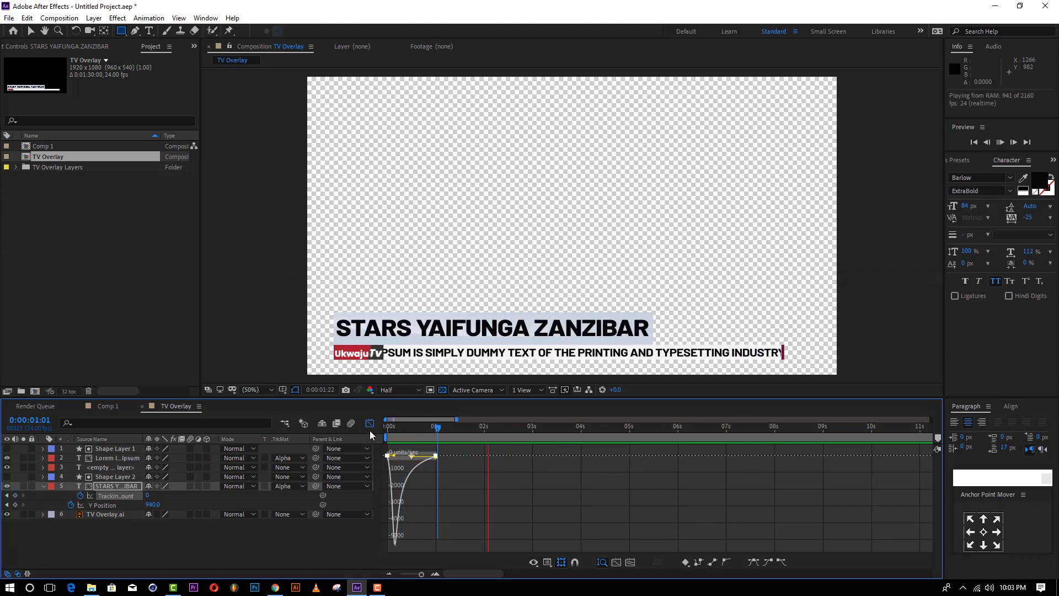
key("space")
Step: Import the video Mwanza 07.mp4 from Local Disk (D:) into the project
left_click(81, 225)
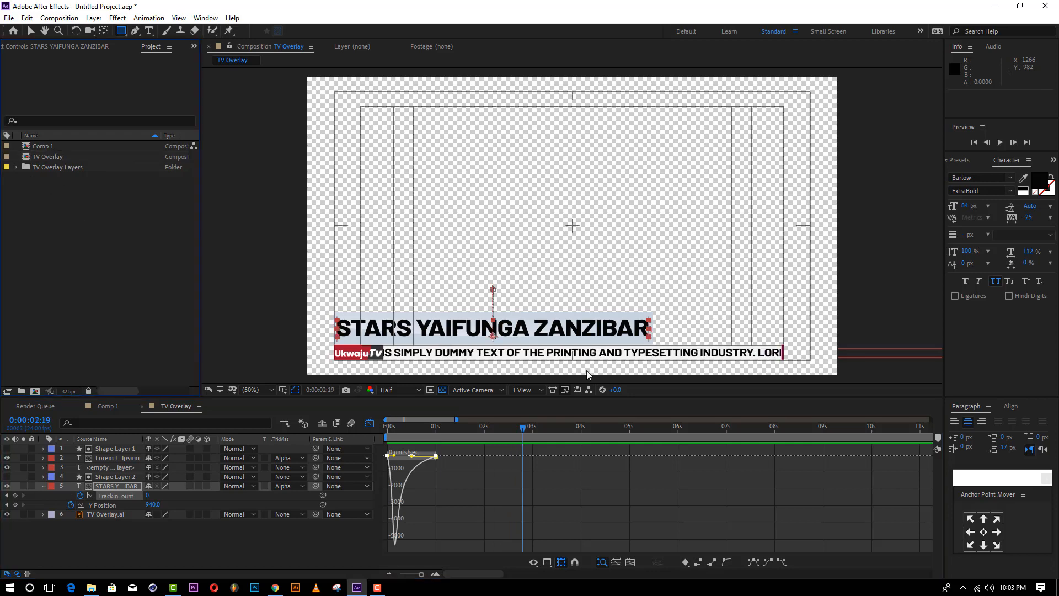
double_click(68, 198)
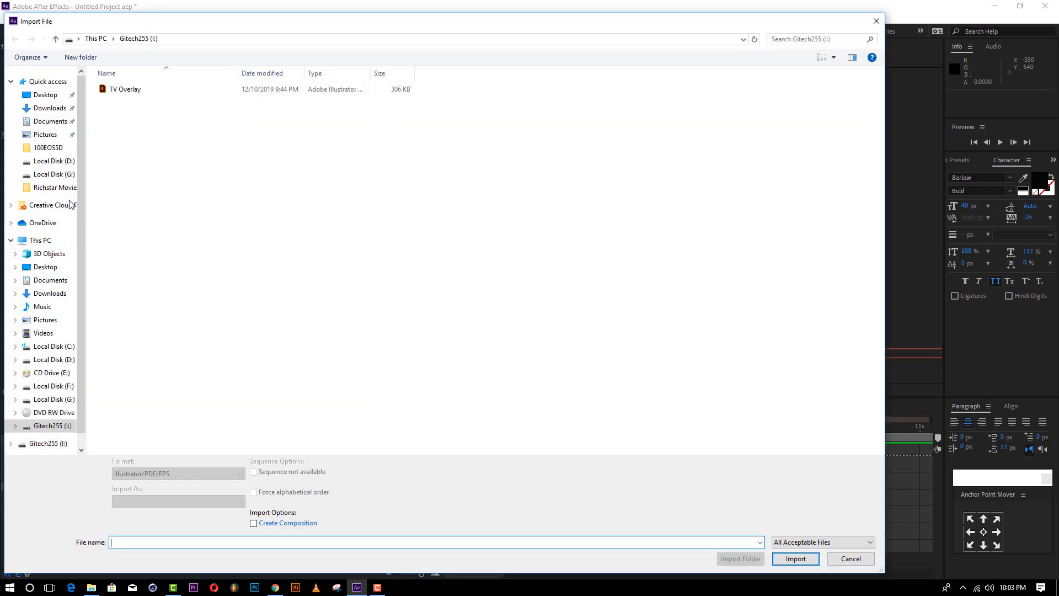
left_click(74, 364)
scroll(461, 300, "down", 3)
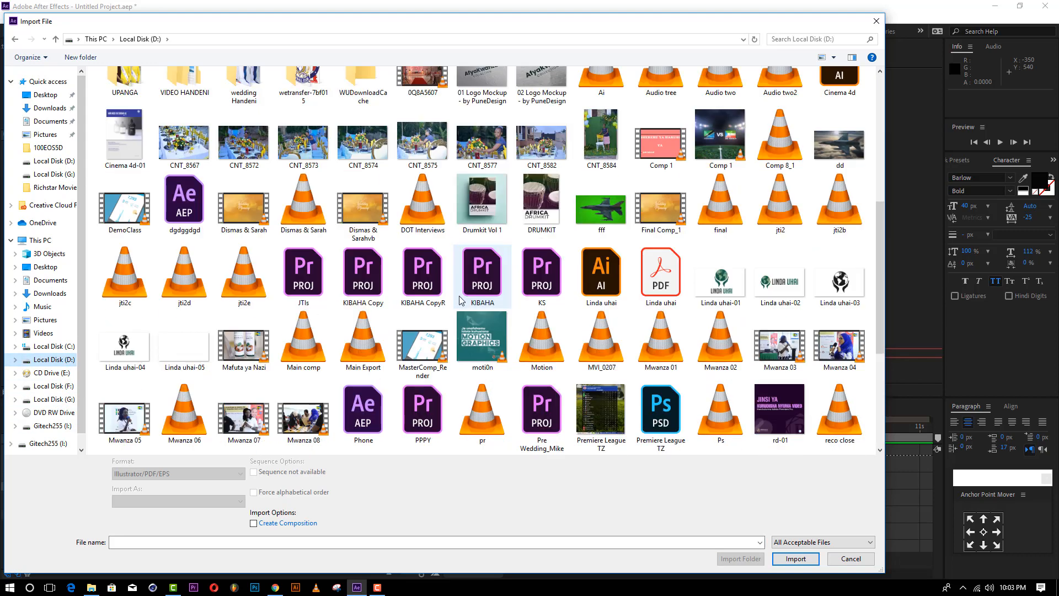
double_click(238, 419)
Step: Place Mwanza 07.mp4 beneath all layers of the TV Overlay composition and preview the overlay from 0:00:00:00
left_click_drag(54, 157, 115, 539)
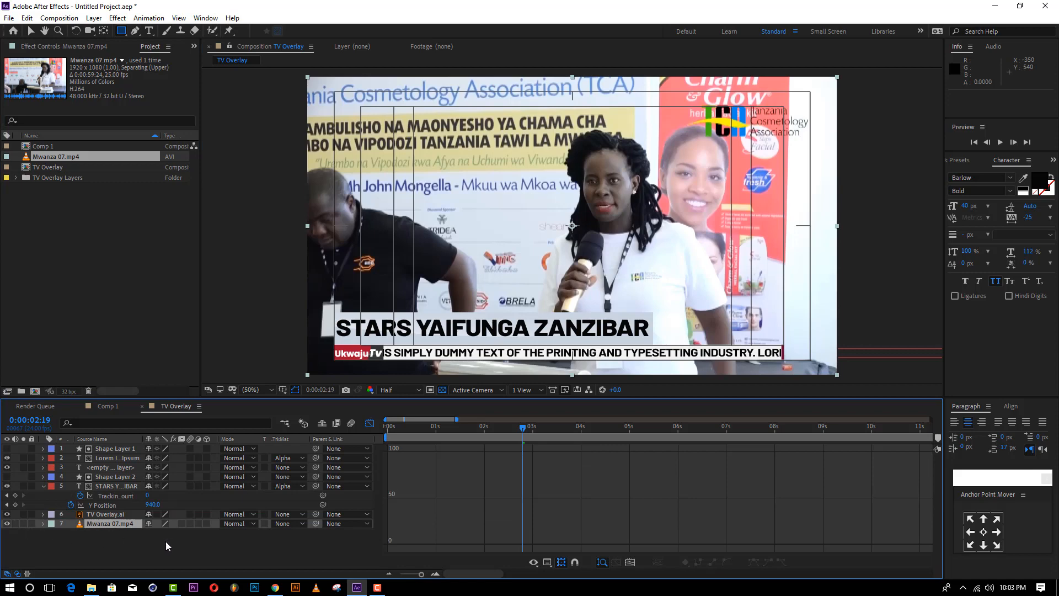
left_click_drag(409, 426, 341, 439)
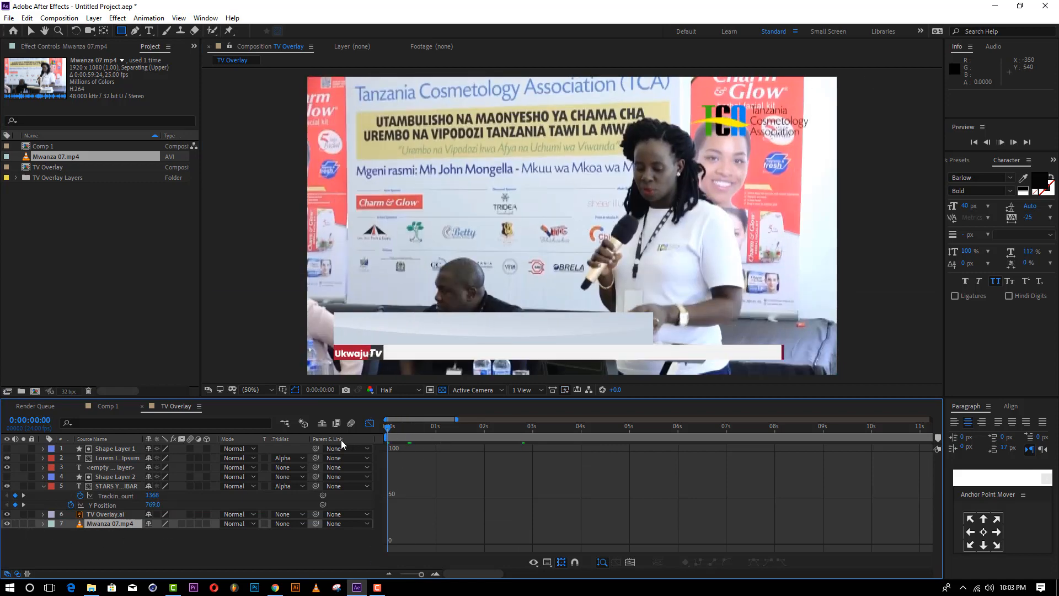
key("space")
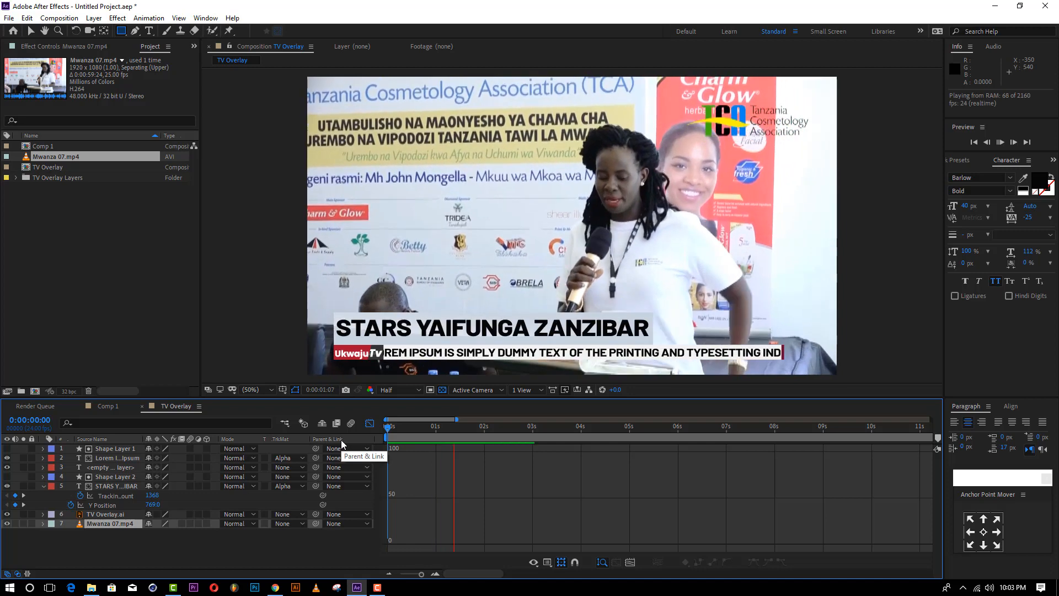